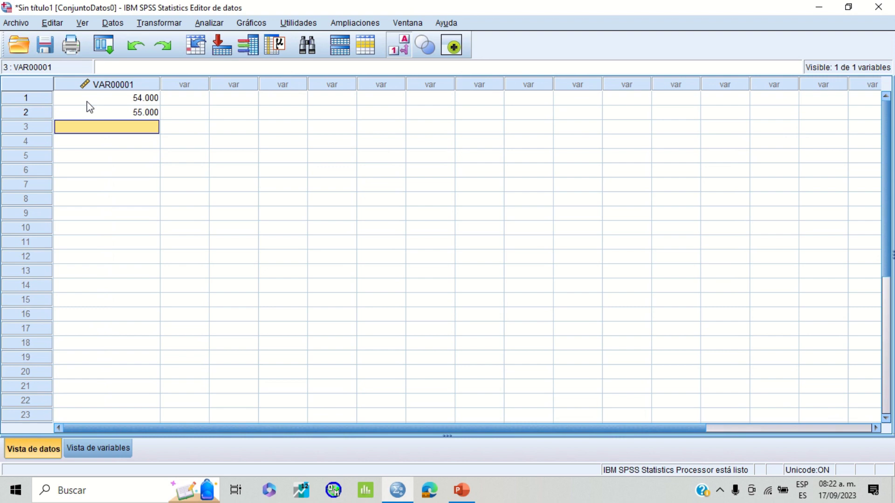
# Step: Enter 56, 45 and 37 in rows 3 to 5 of VAR00001
pyautogui.write('56')
pyautogui.press('Return')
pyautogui.write('45')
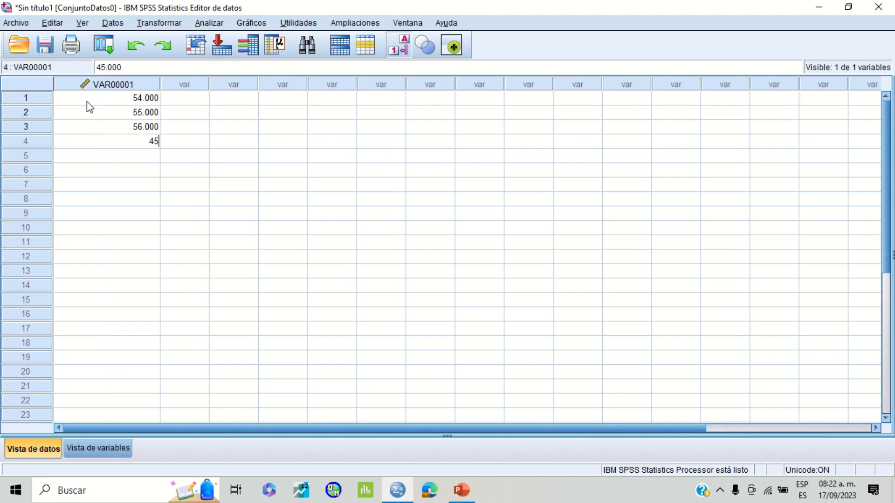
pyautogui.press('Return')
pyautogui.write('34')
pyautogui.press('Return')
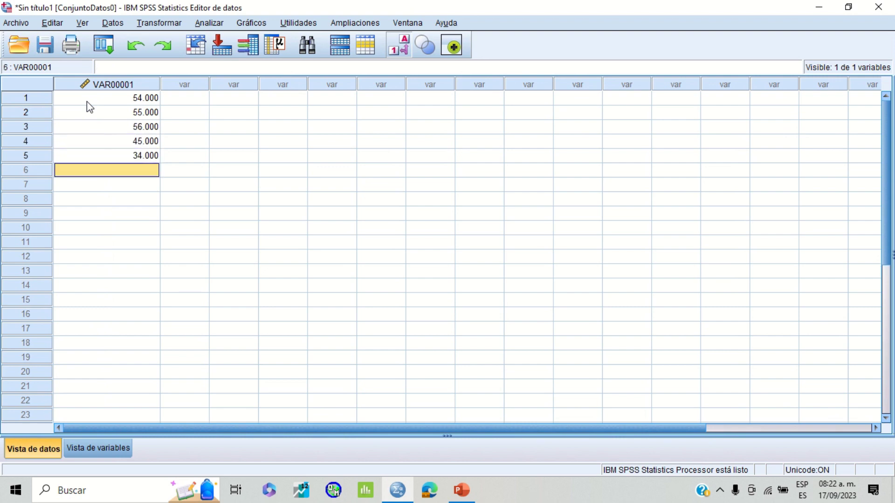
pyautogui.press('Up')
pyautogui.write('37')
pyautogui.press('Return')
# Step: Enter 55, 45, 48, 49 and 45 in rows 6 to 10 of VAR00001
pyautogui.write('55')
pyautogui.press('Return')
pyautogui.write('45')
pyautogui.press('Return')
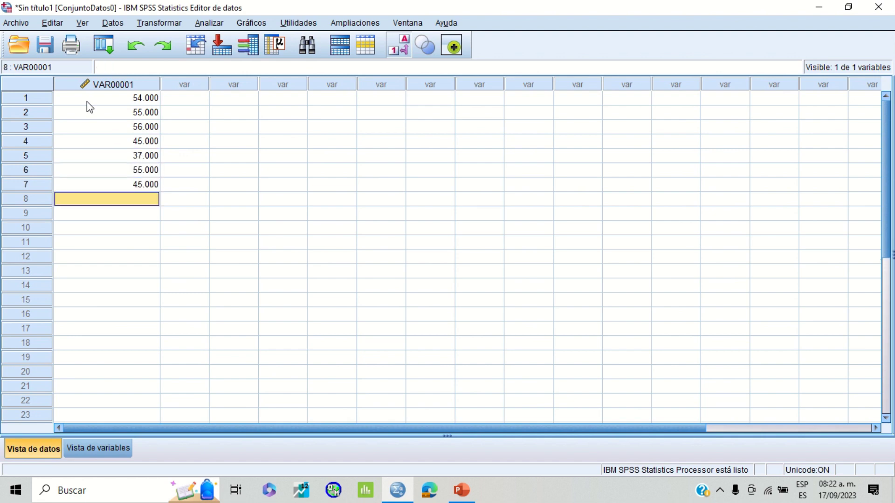
pyautogui.write('48')
pyautogui.press('Return')
pyautogui.write('49')
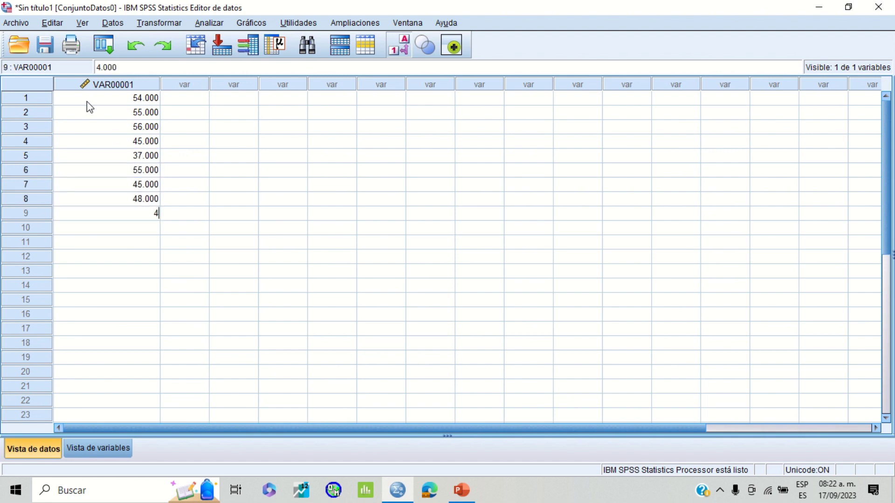
pyautogui.press('Return')
pyautogui.write('45')
pyautogui.press('Return')
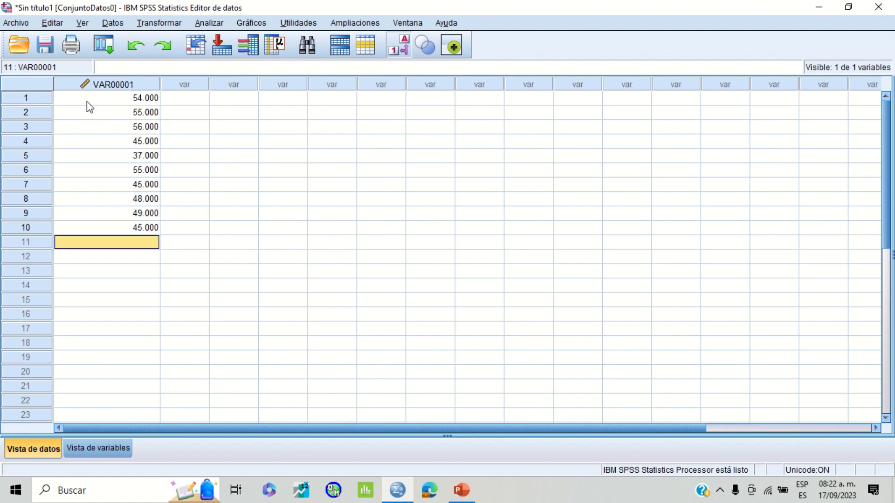
# Step: Copy the VAR00001 values in rows 3 to 10 and paste them into rows 11 to 18 and rows 19 to 26
pyautogui.moveTo(112, 126); pyautogui.dragTo(123, 225)
pyautogui.hotkey('ctrl', 'c')
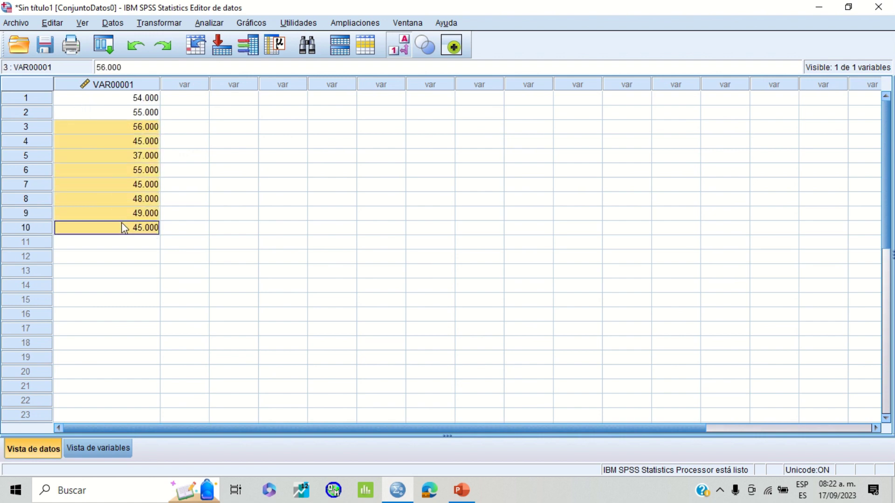
pyautogui.rightClick(122, 223)
pyautogui.click(186, 249)
pyautogui.click(148, 246)
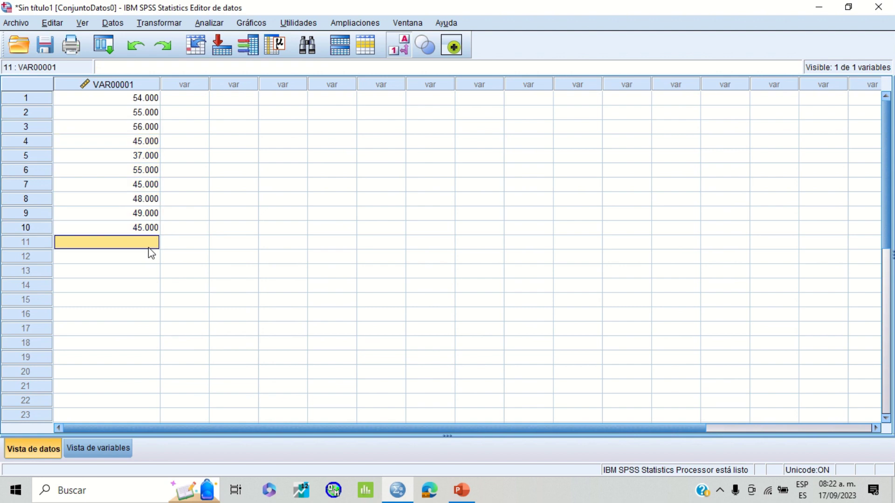
pyautogui.hotkey('ctrl', 'v')
pyautogui.scroll(-2, 142, 268)
pyautogui.click(140, 270)
pyautogui.hotkey('ctrl', 'v')
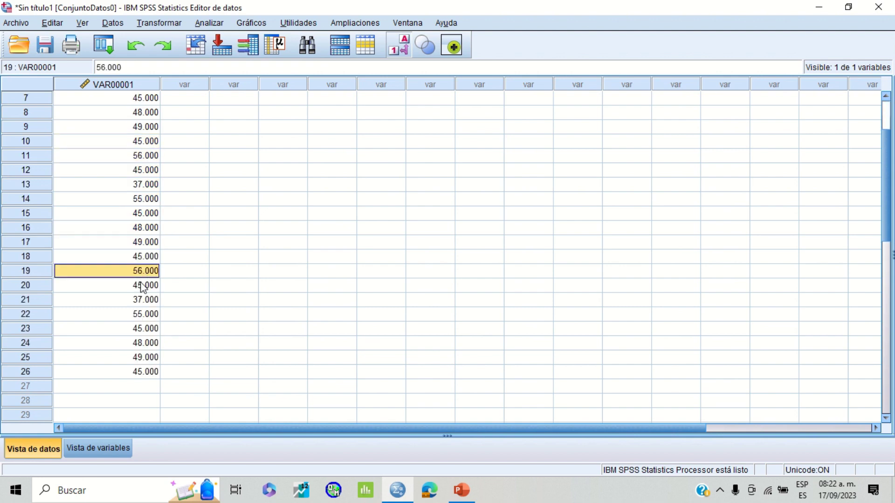
# Step: Enter 55, 54, 60 and 70 in rows 27 to 30 of VAR00001
pyautogui.scroll(-2, 142, 303)
pyautogui.click(145, 301)
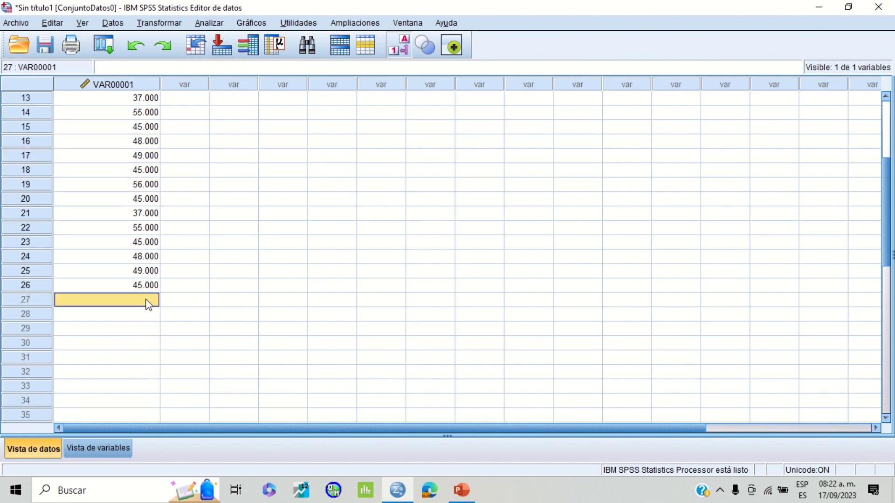
pyautogui.write('55')
pyautogui.press('Return')
pyautogui.write('54')
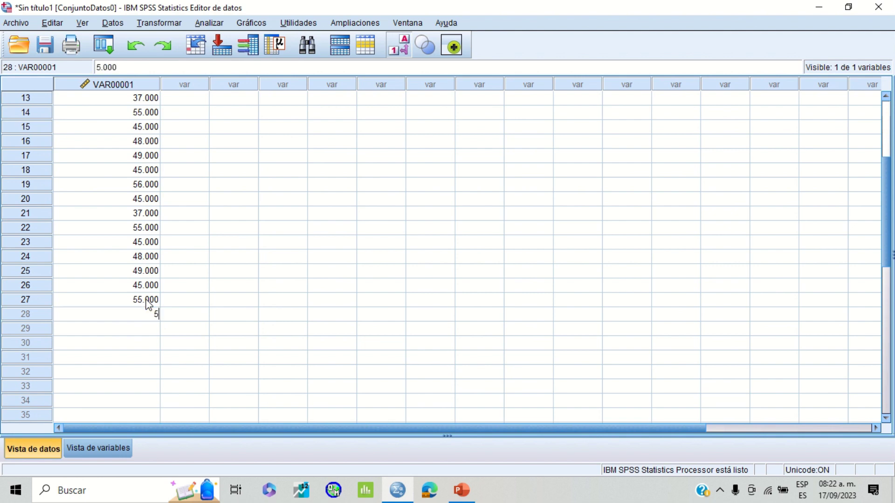
pyautogui.press('Return')
pyautogui.write('60')
pyautogui.press('Return')
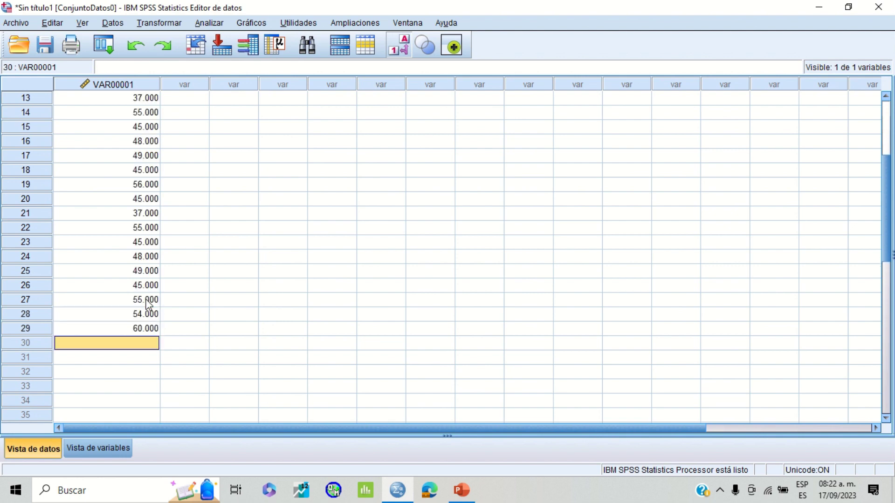
pyautogui.write('70')
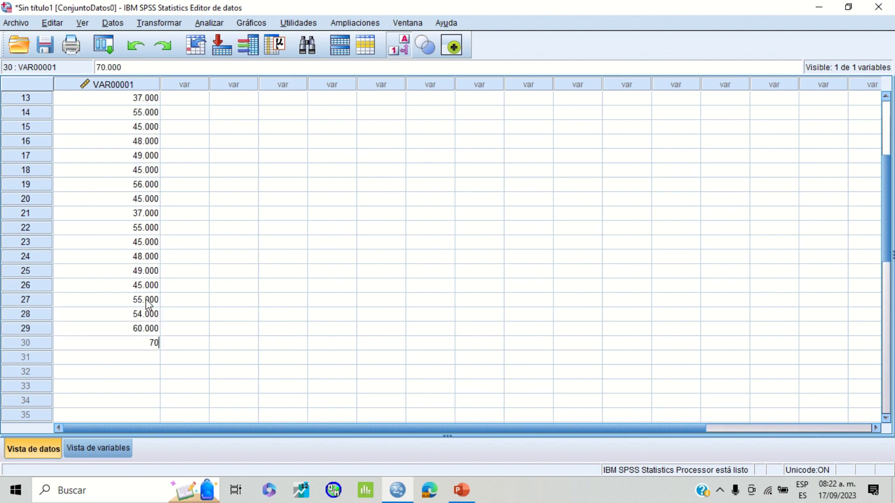
# Step: Start a second variable in the next empty column with 1.70 in row 1 and 1.71 in row 5
pyautogui.scroll(4, 180, 186)
pyautogui.click(201, 88)
pyautogui.click(196, 102)
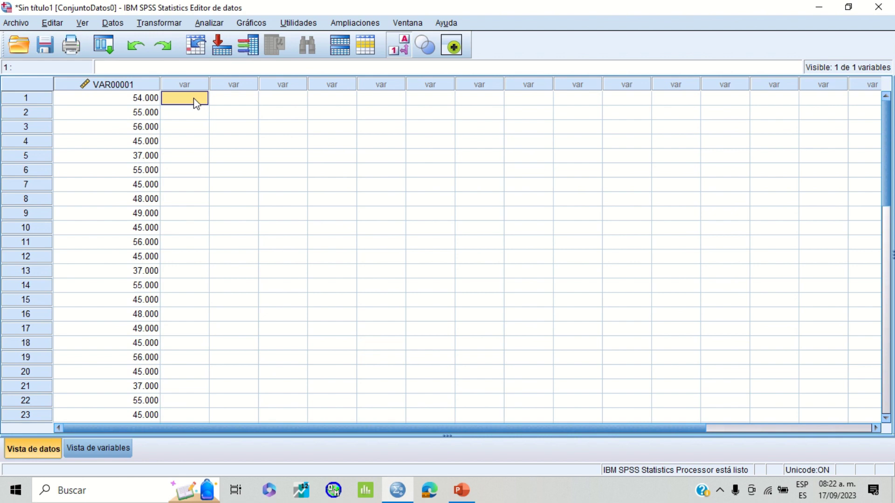
pyautogui.write('1.70')
pyautogui.press('Return')
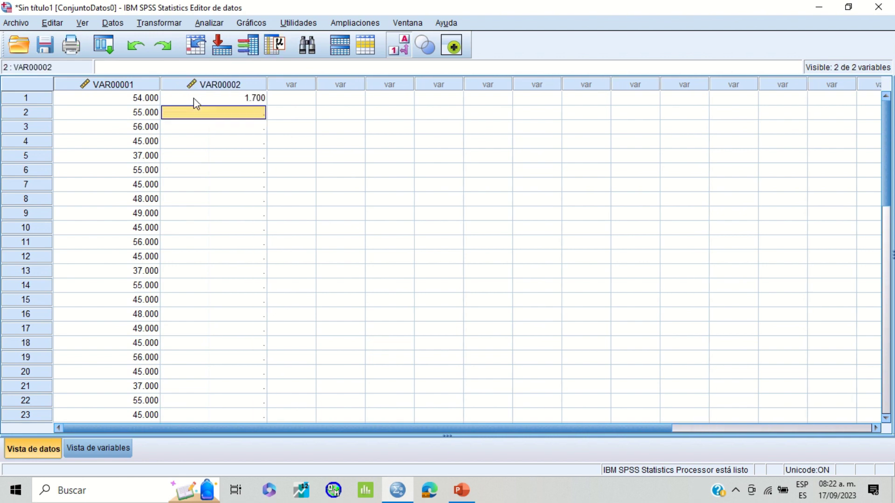
pyautogui.press('Down')
pyautogui.press('Down')
pyautogui.press('Down')
pyautogui.write('1')
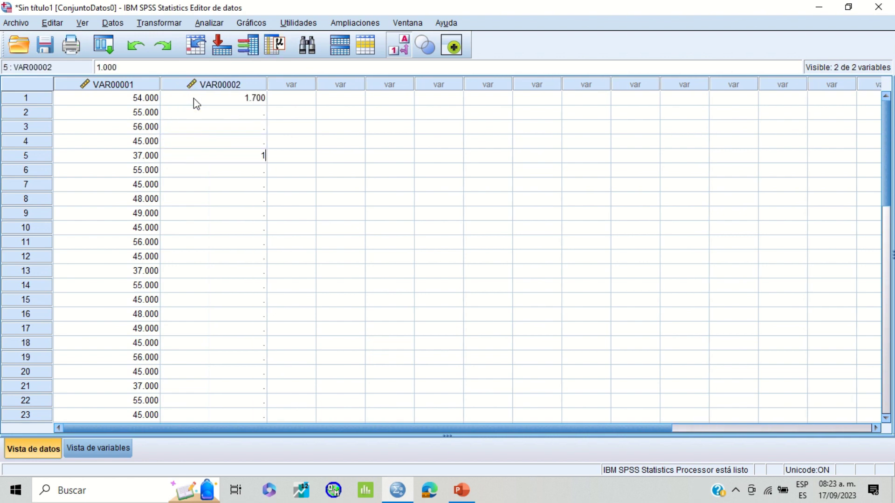
pyautogui.write('.71')
pyautogui.press('Return')
# Step: Fill the gaps in VAR00002 with 1.50 in row 4, 1.60 in row 3 and 1.71 in row 2
pyautogui.press('Down')
pyautogui.press('Down')
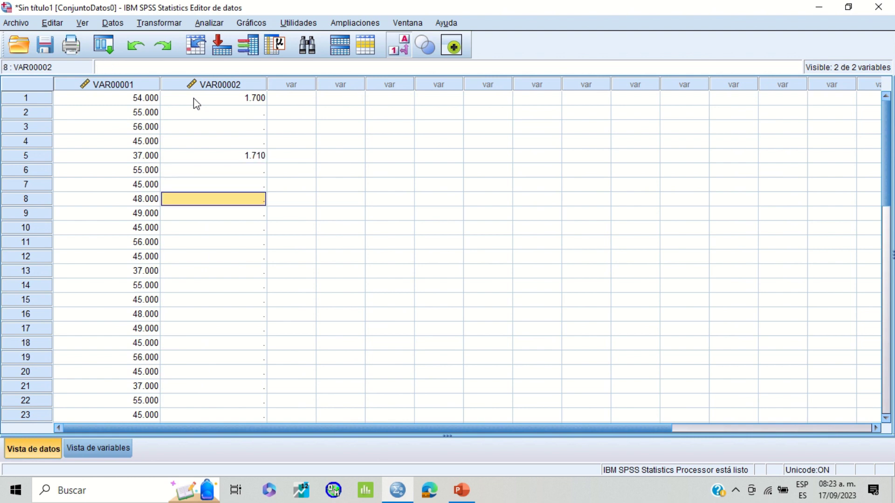
pyautogui.press('Up')
pyautogui.press('Up')
pyautogui.press('Up')
pyautogui.press('Up')
pyautogui.write('1.80')
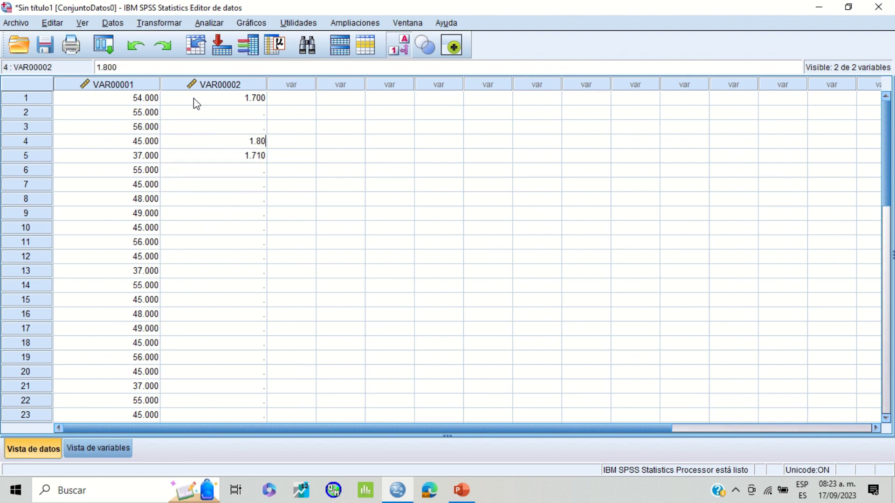
pyautogui.press('BackSpace')
pyautogui.press('BackSpace')
pyautogui.write('50')
pyautogui.press('Up')
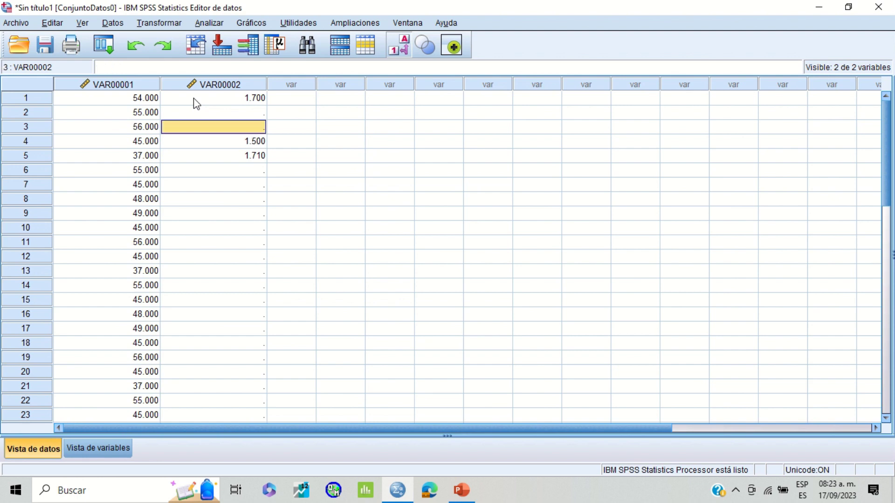
pyautogui.write('1.60')
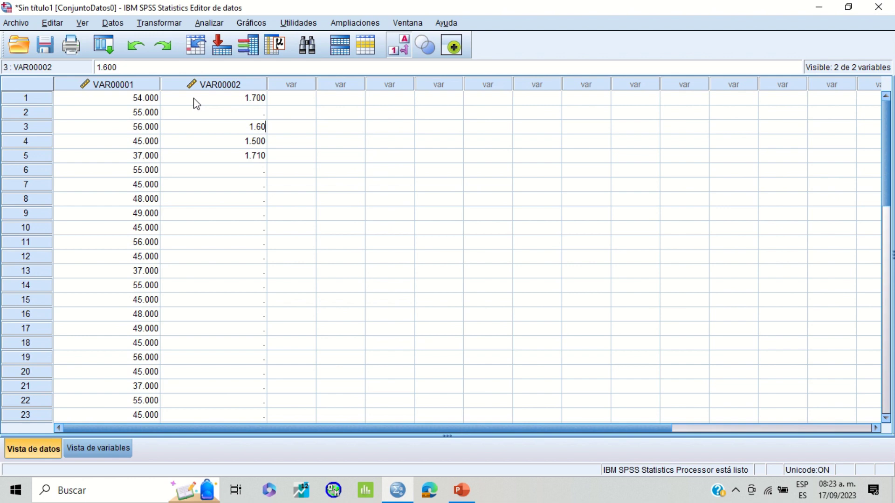
pyautogui.press('Up')
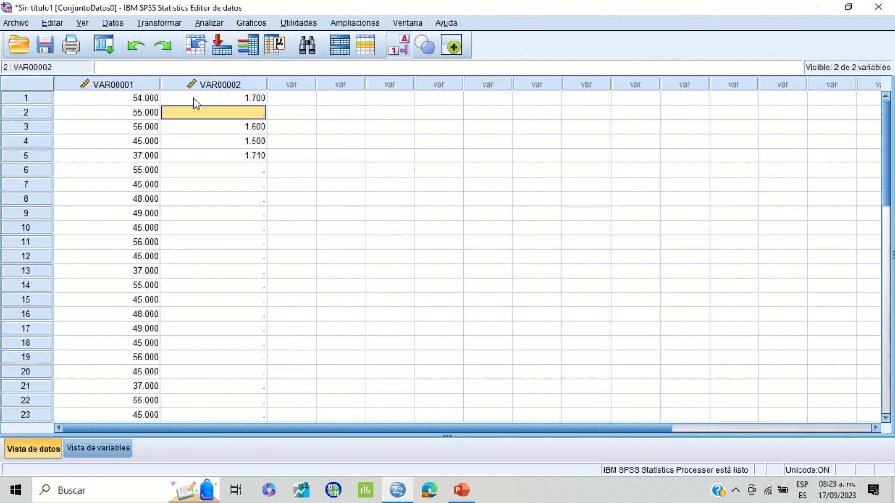
pyautogui.write('1.71')
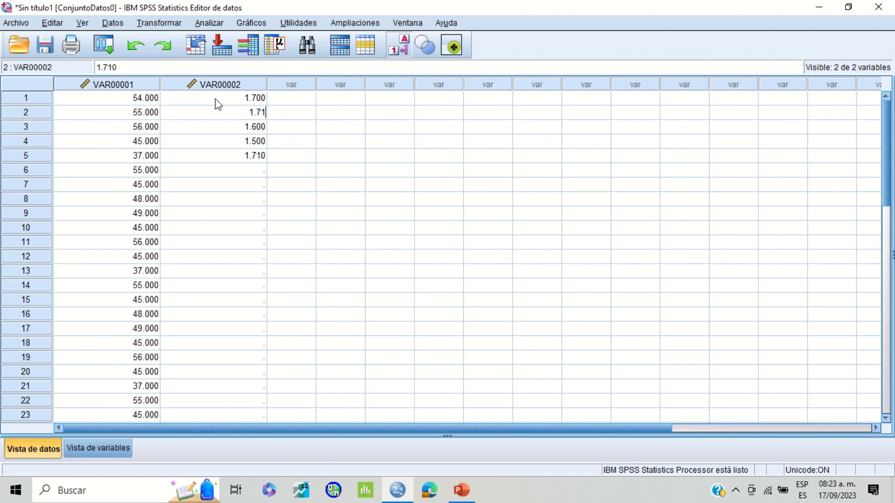
# Step: Copy the VAR00002 values in rows 1 to 5 and paste them into rows 6 to 10
pyautogui.moveTo(217, 99); pyautogui.dragTo(234, 157)
pyautogui.rightClick(234, 158)
pyautogui.click(252, 178)
pyautogui.click(250, 183)
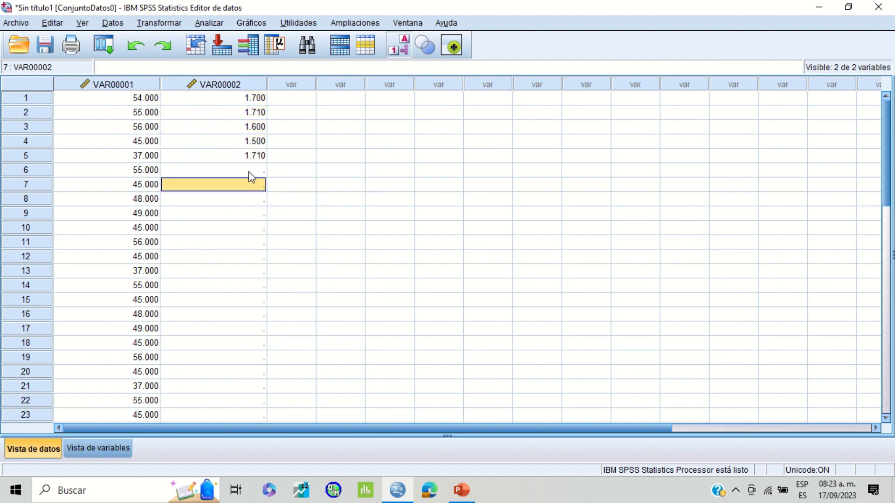
pyautogui.click(248, 169)
pyautogui.hotkey('ctrl', 'v')
# Step: Paste the copied five-value block into rows 11 to 15 and rows 16 to 20 of VAR00002
pyautogui.press('Down')
pyautogui.press('Down')
pyautogui.press('Down')
pyautogui.press('Down')
pyautogui.press('Down')
pyautogui.press('Down')
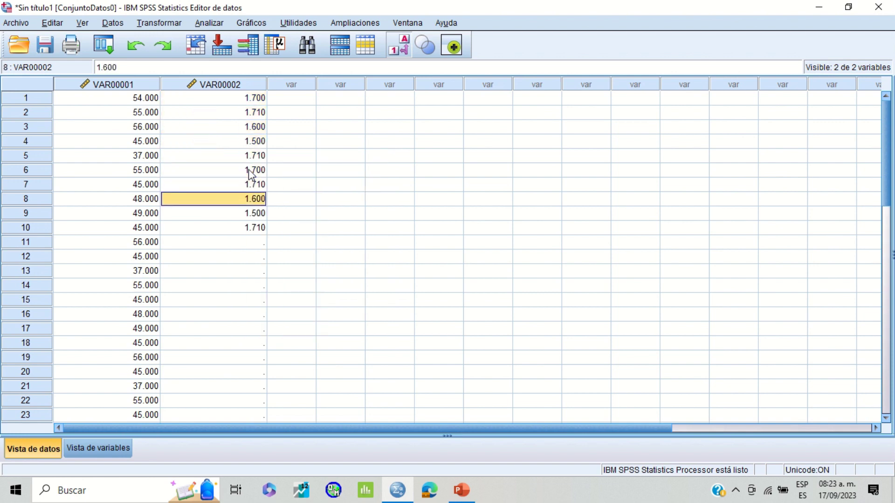
pyautogui.press('Up')
pyautogui.hotkey('ctrl', 'v')
pyautogui.press('Down')
pyautogui.press('Down')
pyautogui.press('Down')
pyautogui.press('Down')
pyautogui.press('Down')
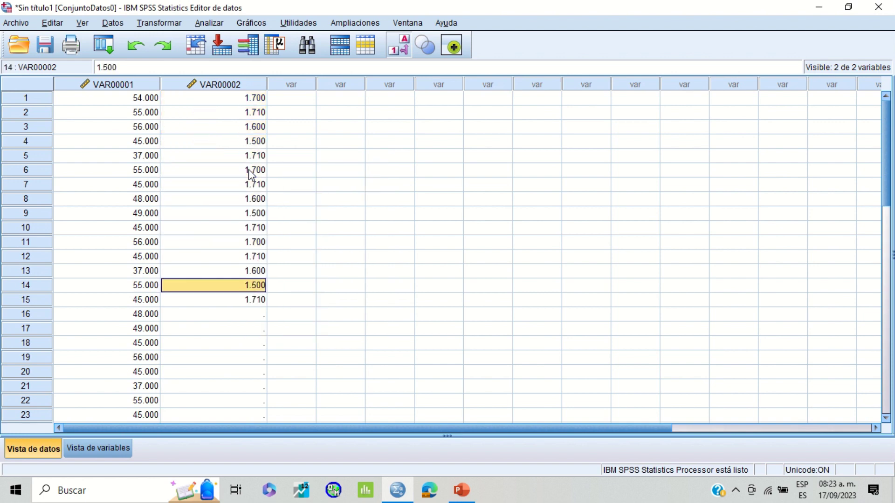
pyautogui.hotkey('ctrl', 'v')
# Step: Enter 1.8, 1.9, 1.65 and 1.66 in rows 21 to 24 of VAR00002
pyautogui.press('Down')
pyautogui.press('Down')
pyautogui.press('Down')
pyautogui.press('Down')
pyautogui.press('Down')
pyautogui.press('Down')
pyautogui.press('Down')
pyautogui.press('Down')
pyautogui.press('Down')
pyautogui.press('Down')
pyautogui.press('Down')
pyautogui.press('Down')
pyautogui.press('Down')
pyautogui.press('Down')
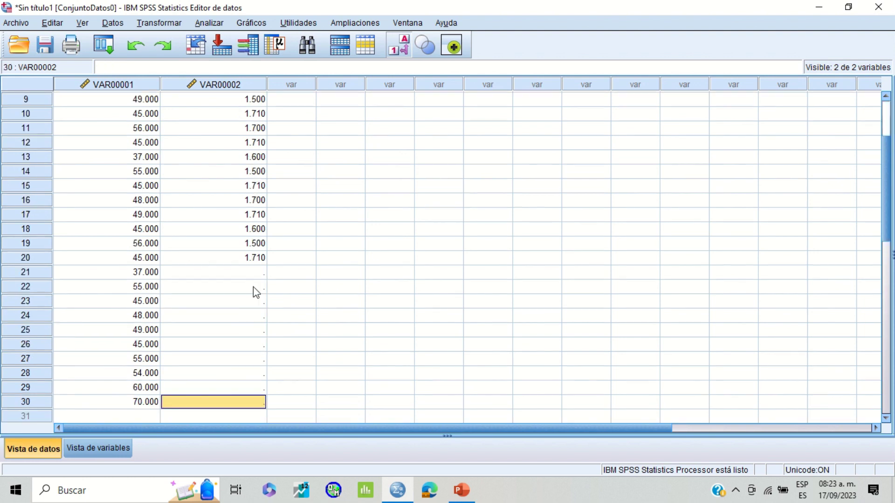
pyautogui.click(259, 276)
pyautogui.write('1.8')
pyautogui.press('Return')
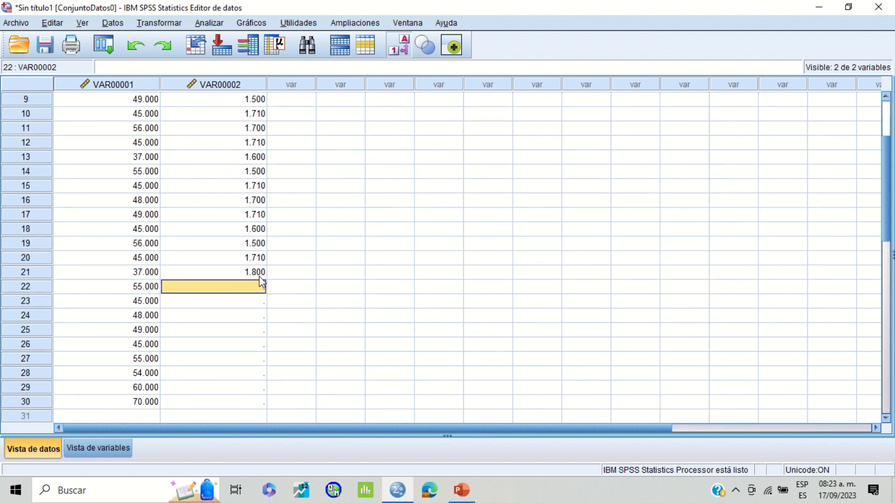
pyautogui.write('1.9')
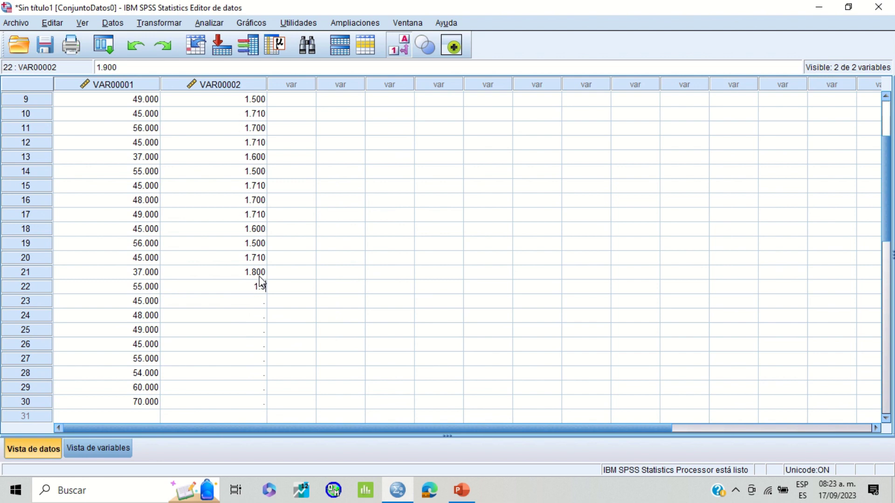
pyautogui.press('Return')
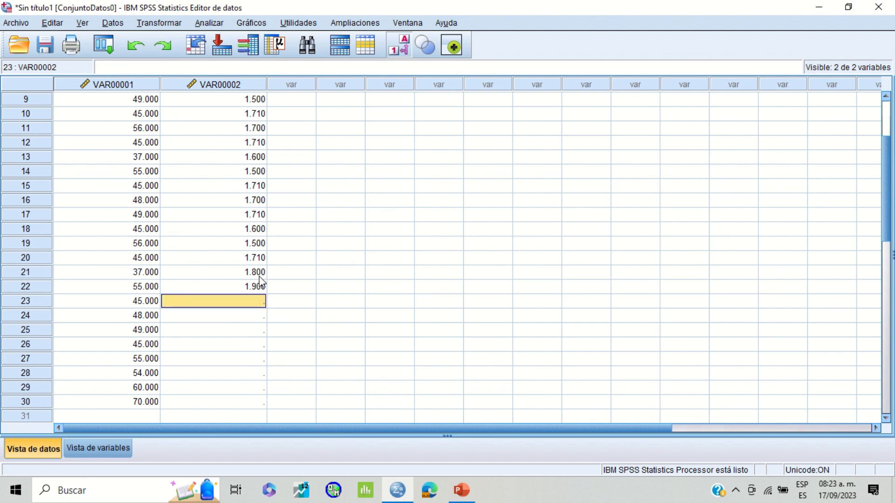
pyautogui.write('1.65')
pyautogui.press('Return')
pyautogui.write('1.')
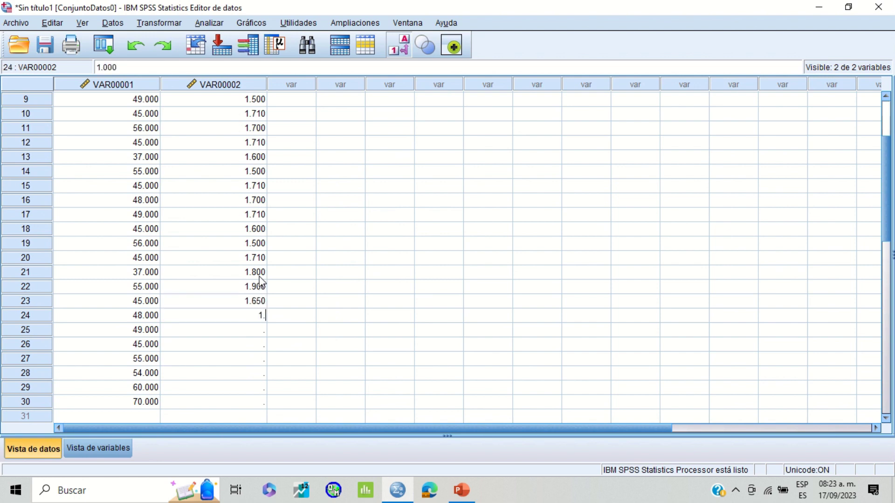
pyautogui.write('66')
pyautogui.press('Return')
# Step: Enter 1.68, 1.76 and 1.78 in rows 25 to 27 of VAR00002
pyautogui.write('1.68')
pyautogui.press('Return')
pyautogui.write('1.76')
pyautogui.press('Return')
pyautogui.write('1.78')
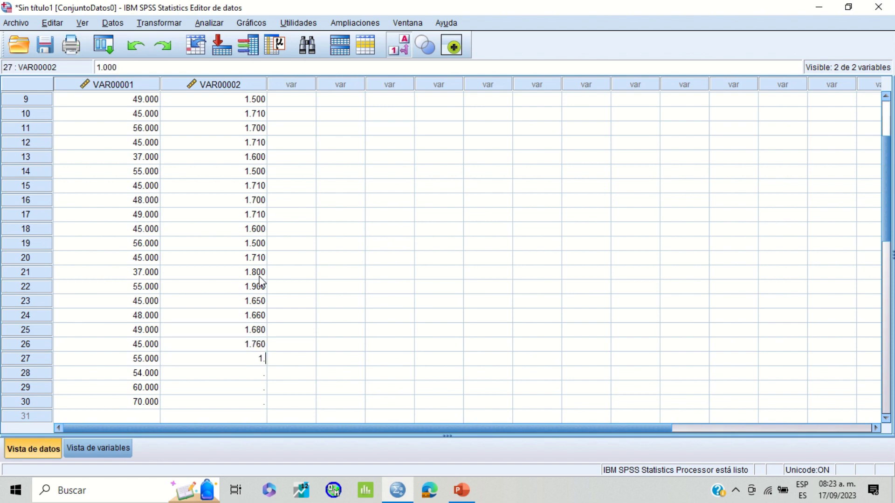
pyautogui.press('Return')
# Step: Copy the VAR00002 values in rows 24 and 25 and paste them into rows 28 and 29
pyautogui.scroll(-1, 256, 320)
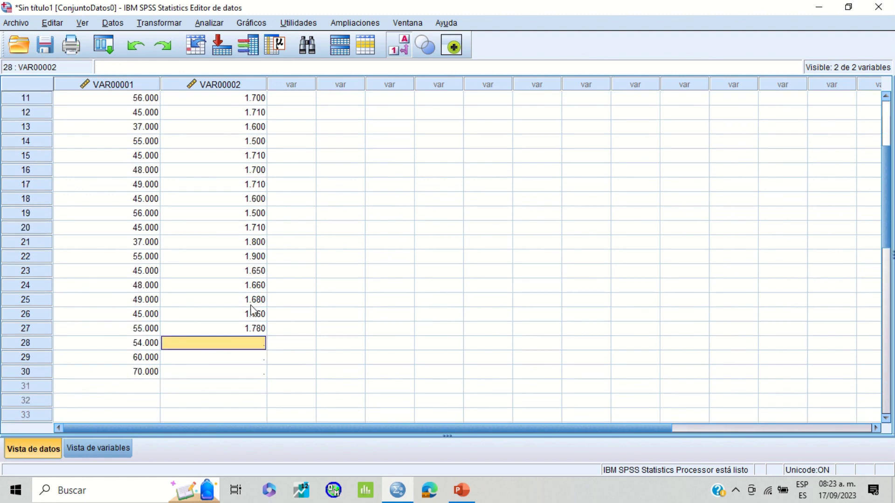
pyautogui.moveTo(254, 286); pyautogui.dragTo(256, 301)
pyautogui.hotkey('ctrl', 'c')
pyautogui.rightClick(255, 300)
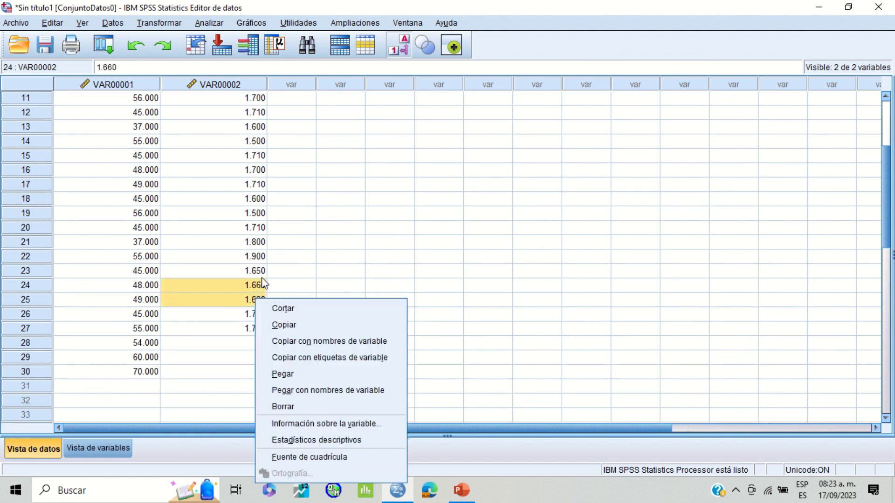
pyautogui.click(273, 325)
pyautogui.click(242, 345)
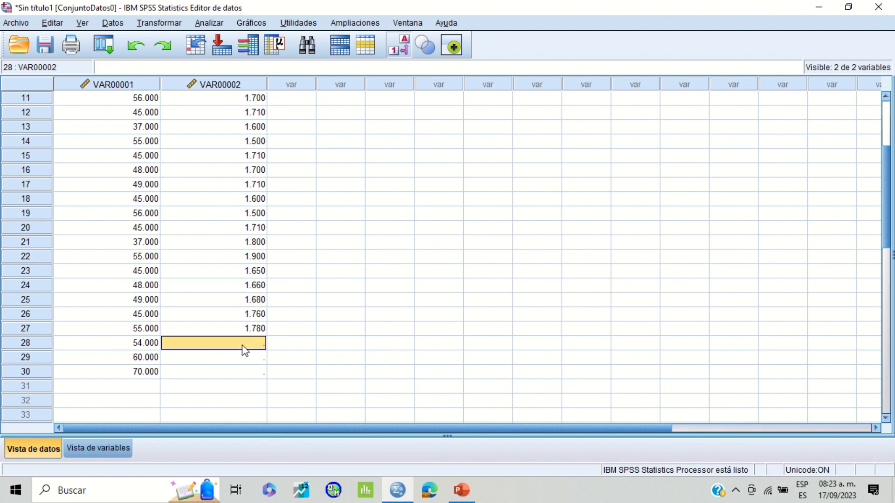
pyautogui.hotkey('ctrl', 'v')
# Step: Enter 2 in row 30 of VAR00002 and return to the start of the data
pyautogui.click(241, 373)
pyautogui.write('2')
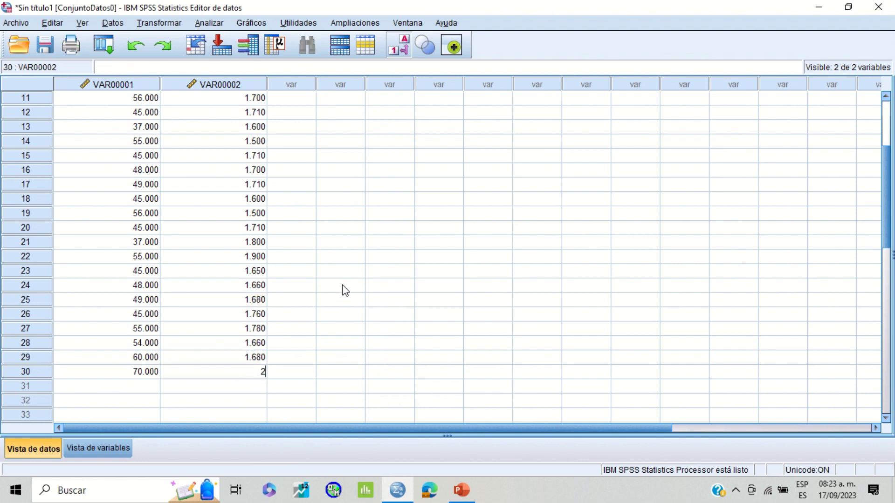
pyautogui.click(343, 289)
pyautogui.scroll(4, 343, 292)
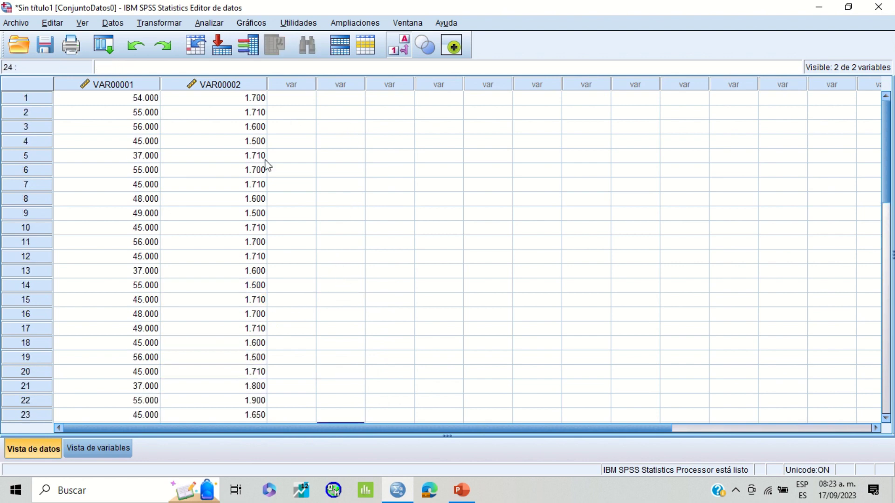
# Step: Rename the variable VAR00001 as Peso and VAR00002 as Altura, and return to the data values
pyautogui.click(118, 447)
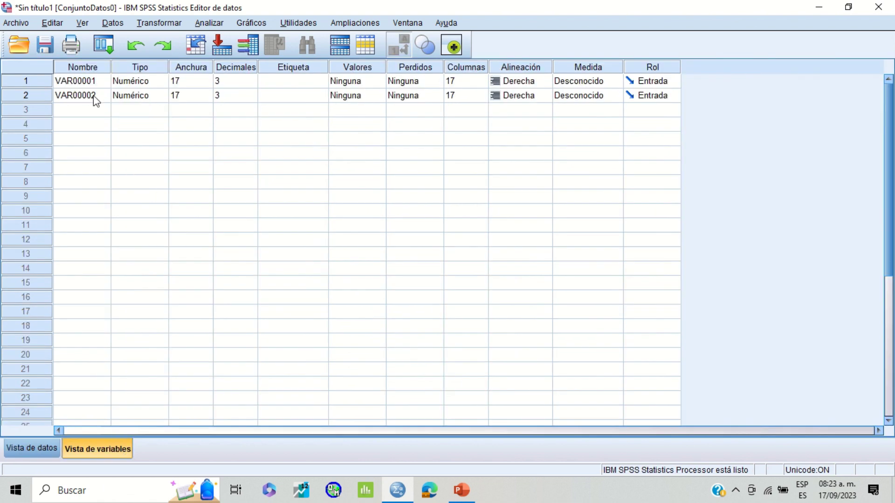
pyautogui.click(99, 79)
pyautogui.click(99, 78)
pyautogui.doubleClick(98, 78)
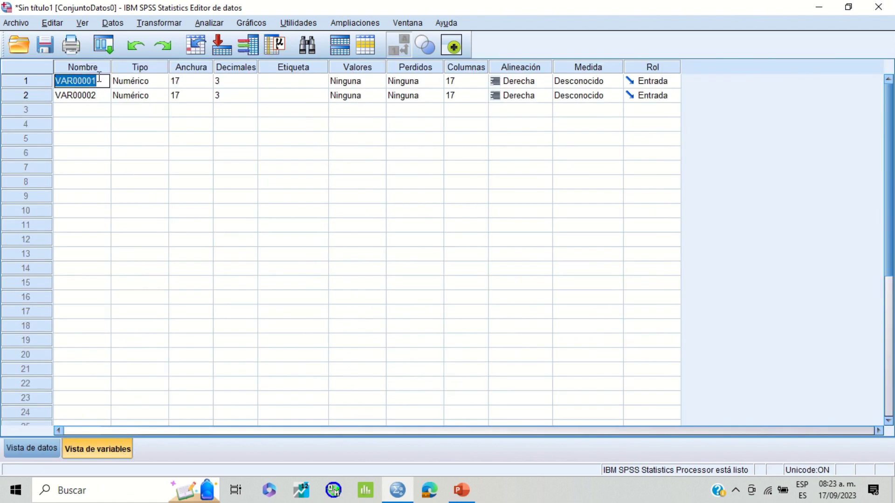
pyautogui.write('Peso')
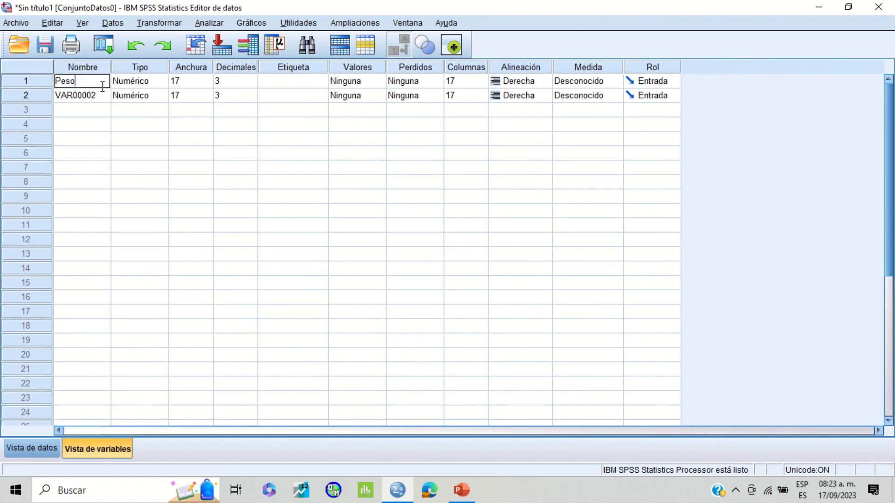
pyautogui.click(97, 94)
pyautogui.doubleClick(97, 93)
pyautogui.write('Altura')
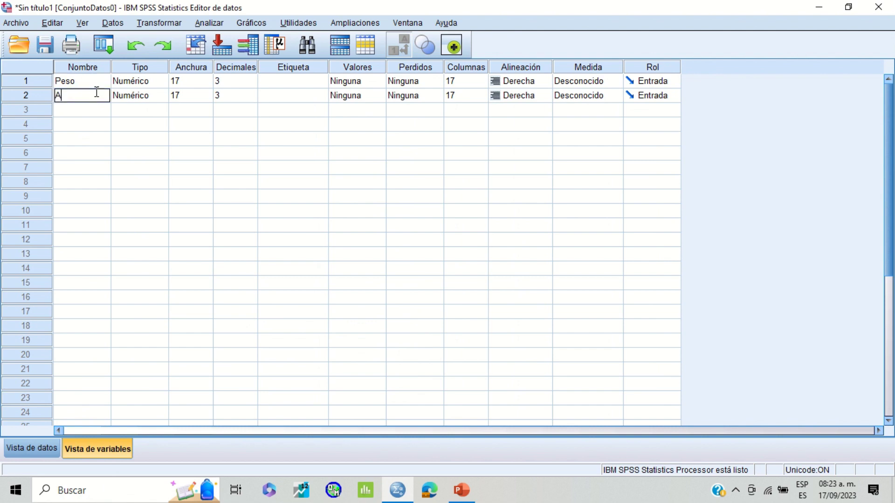
pyautogui.click(52, 448)
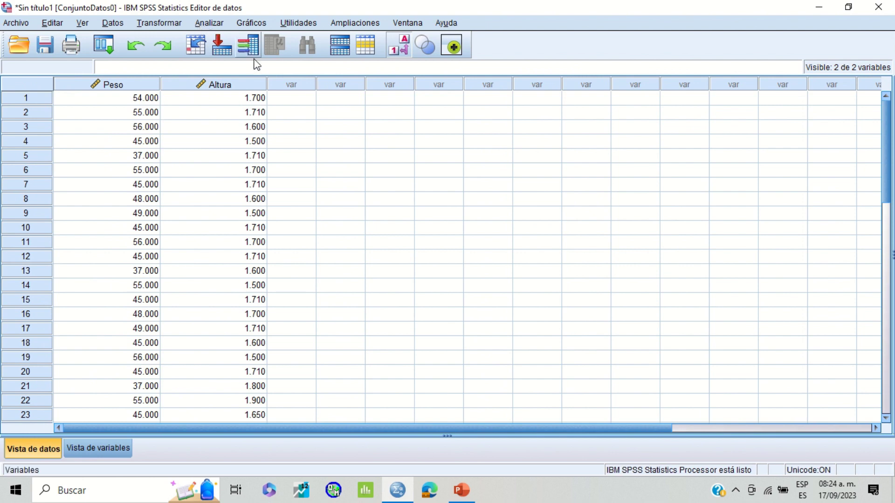
# Step: Set up a computed variable with IMC as the target variable name
pyautogui.click(159, 23)
pyautogui.click(172, 40)
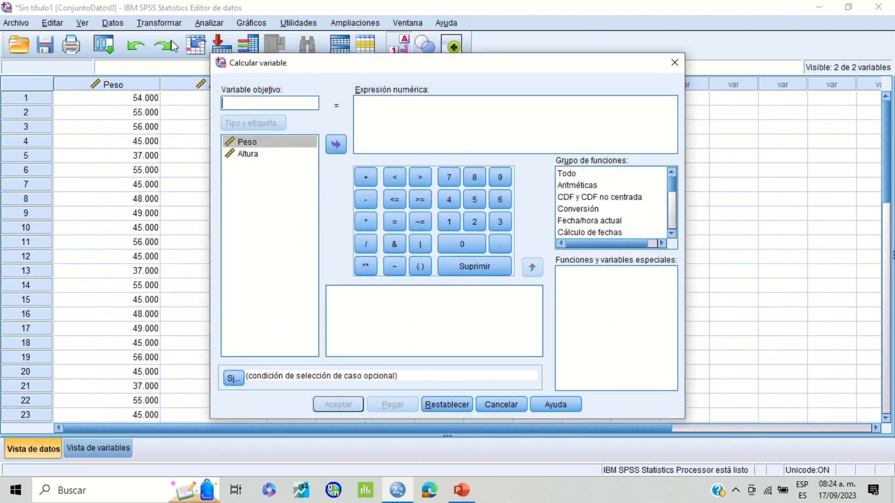
pyautogui.write('IMC')
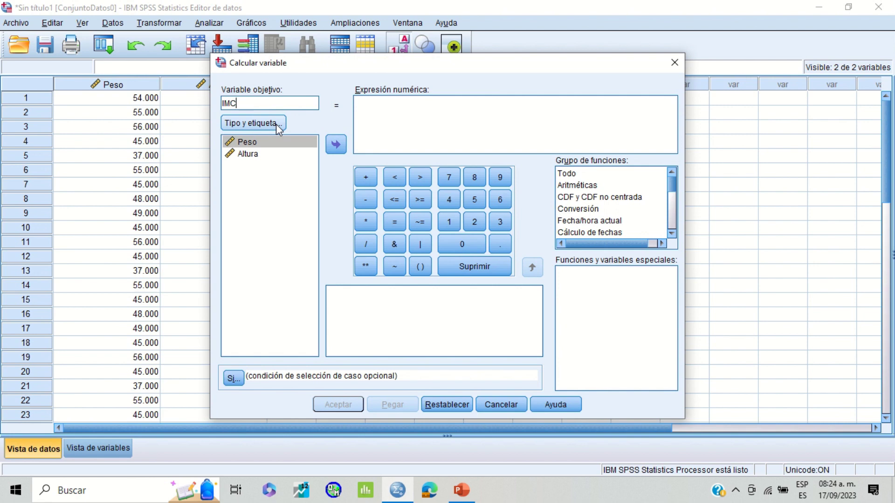
# Step: Compute IMC with the numeric expression Peso/(Altura*Altura) and return to the data editor
pyautogui.click(277, 141)
pyautogui.click(343, 148)
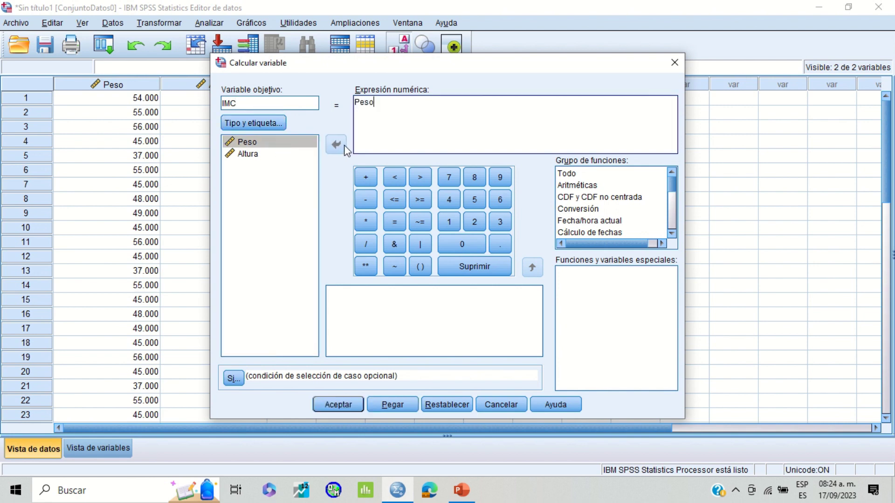
pyautogui.write('/(')
pyautogui.click(282, 154)
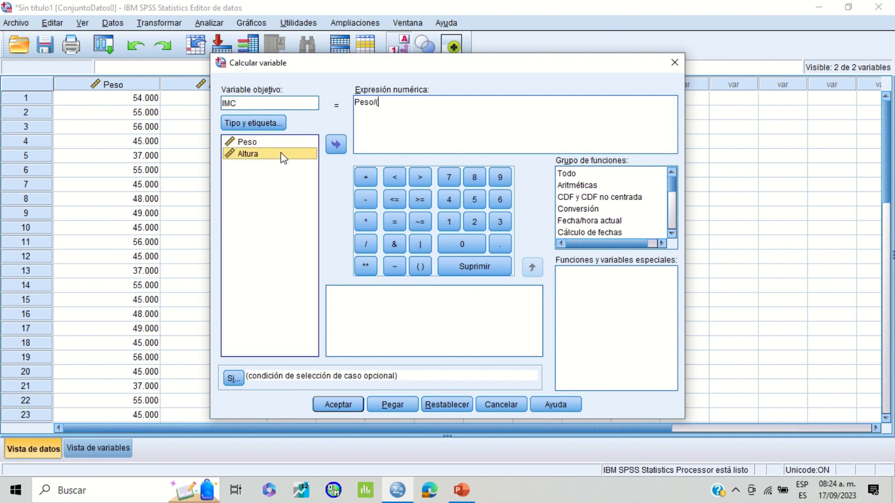
pyautogui.doubleClick(281, 153)
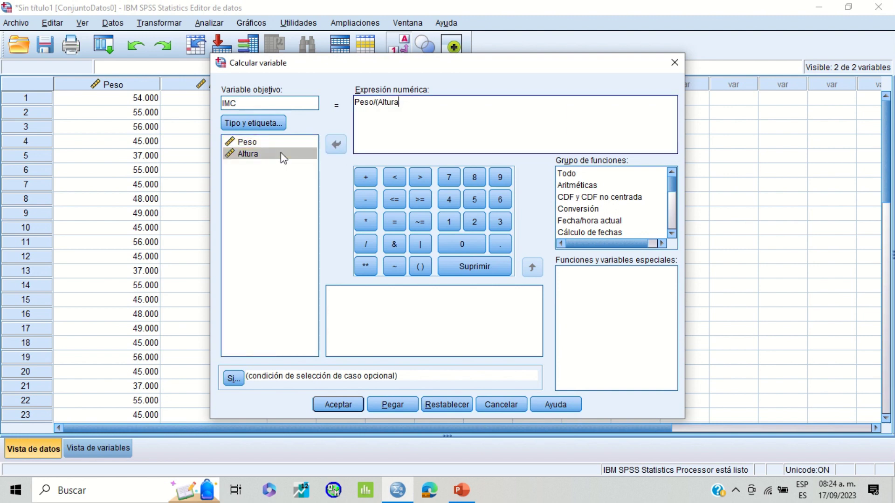
pyautogui.write('*')
pyautogui.doubleClick(281, 154)
pyautogui.write(')')
pyautogui.click(345, 405)
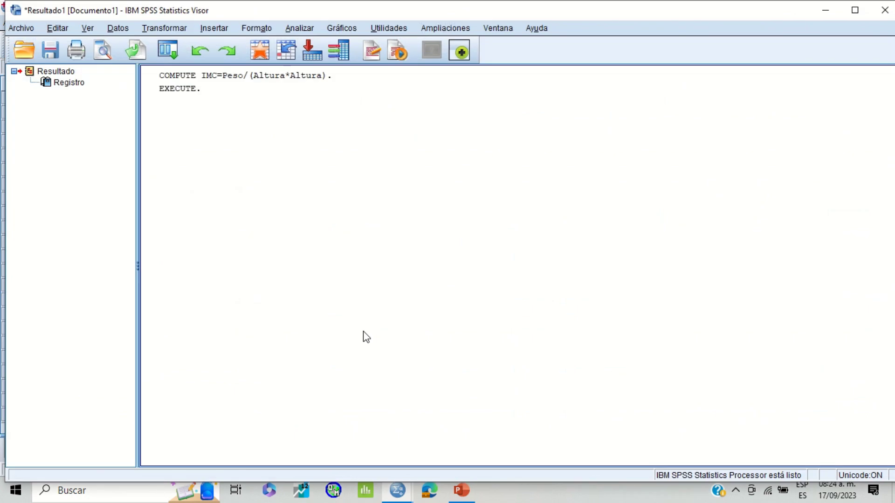
pyautogui.click(828, 10)
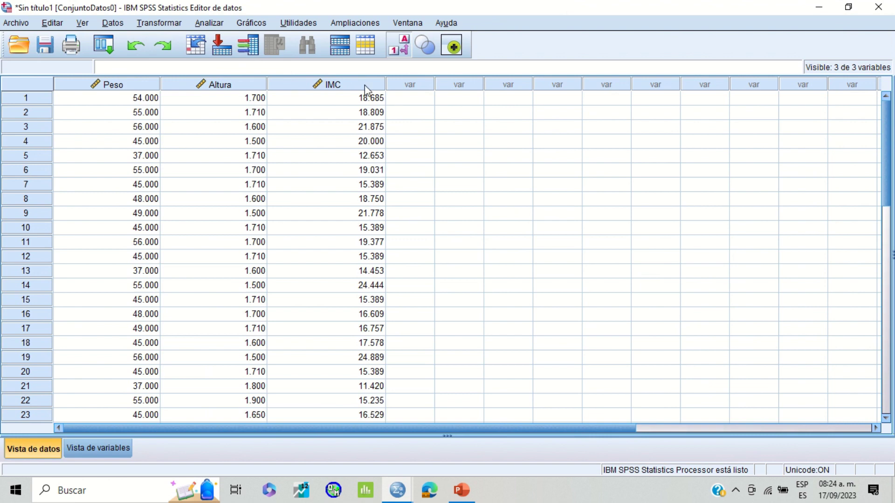
# Step: Set up a recode into different variables with IMC as the input variable
pyautogui.click(223, 24)
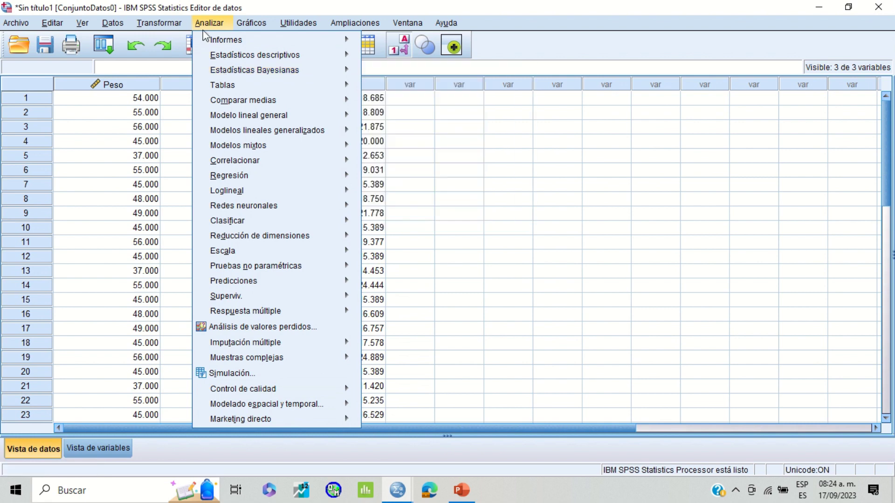
pyautogui.moveTo(180, 22)
pyautogui.click(228, 124)
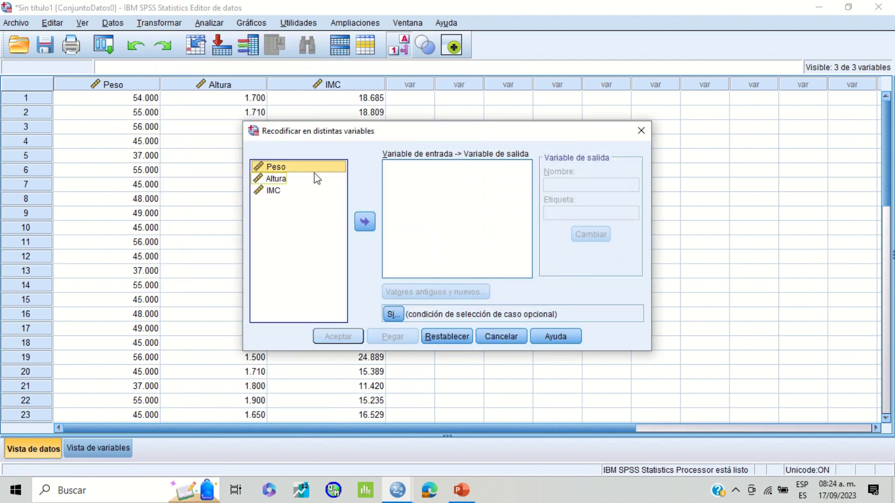
pyautogui.click(274, 191)
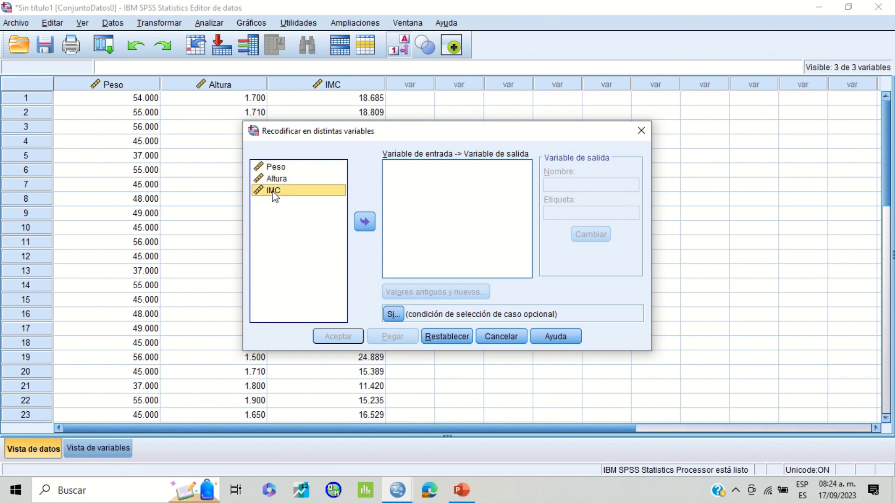
pyautogui.click(365, 222)
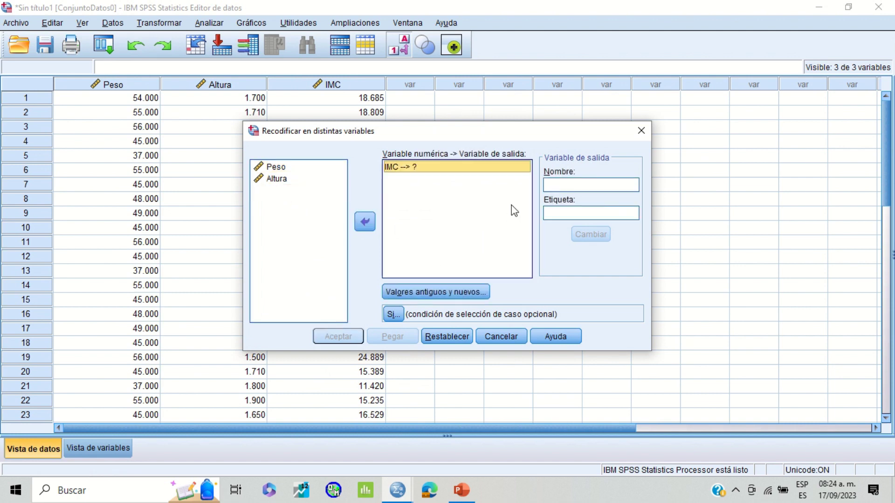
# Step: Name the recode's output variable Nutrición and give it the label Estado de nutrición
pyautogui.click(559, 189)
pyautogui.write('N')
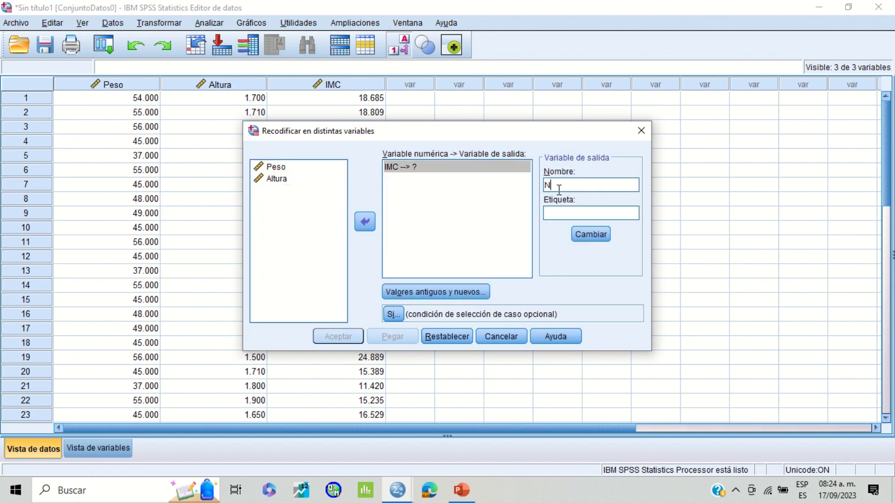
pyautogui.write('utirición')
pyautogui.click(553, 217)
pyautogui.write('Estado de nutriciòn')
pyautogui.press('BackSpace')
pyautogui.press('BackSpace')
pyautogui.write('ón')
# Step: Add a recode rule that turns the range from the lowest value through 20 into 1
pyautogui.click(484, 289)
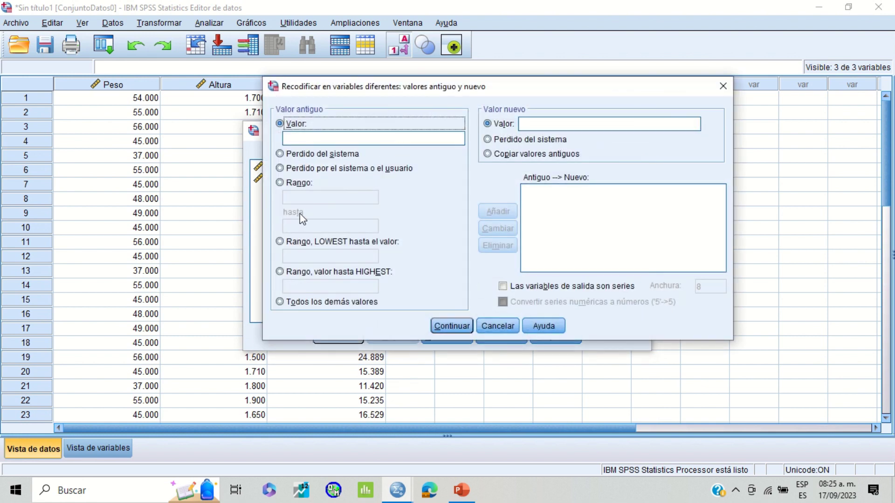
pyautogui.click(280, 242)
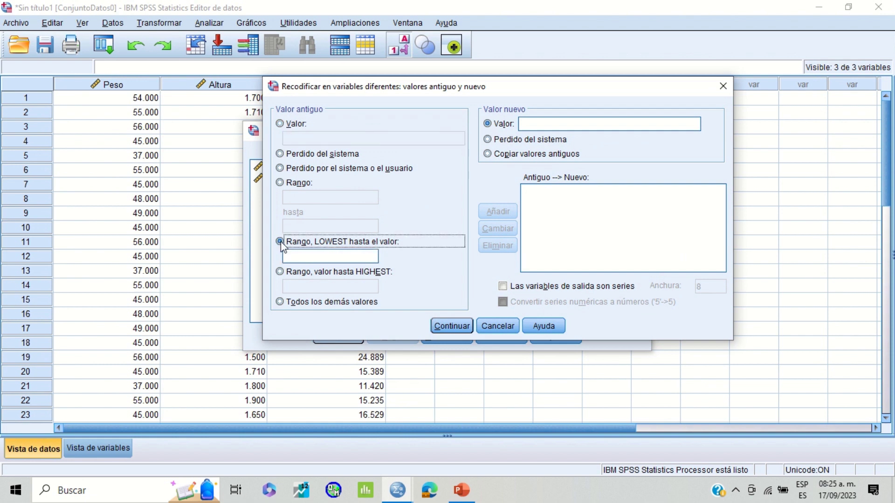
pyautogui.click(300, 257)
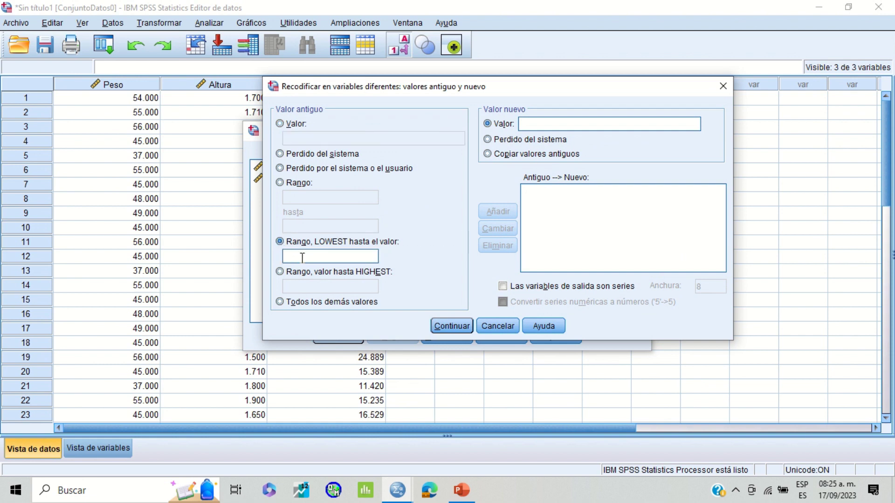
pyautogui.write('20')
pyautogui.click(548, 125)
pyautogui.write('1')
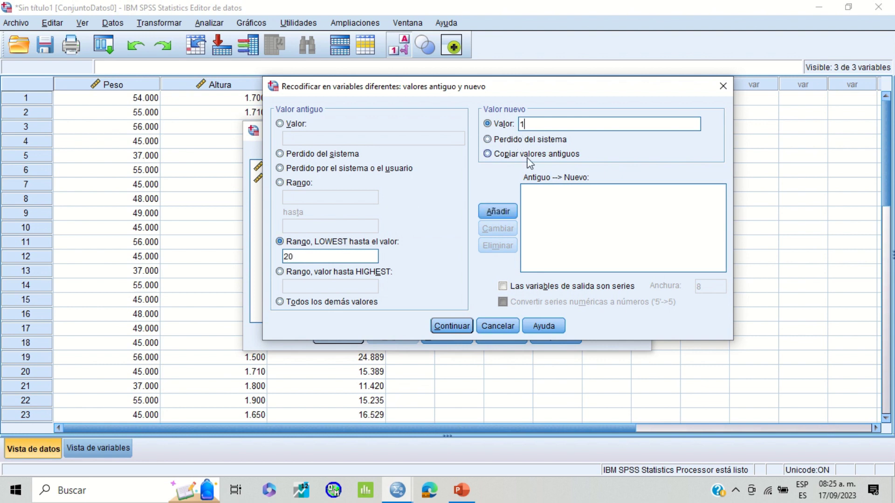
pyautogui.click(507, 214)
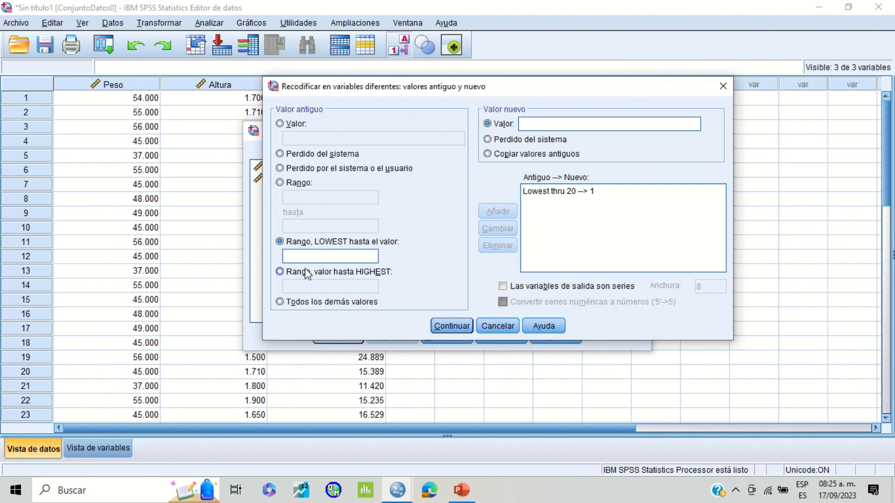
# Step: Add a recode rule that turns the range 20 through 25 into 2
pyautogui.click(280, 273)
pyautogui.click(279, 183)
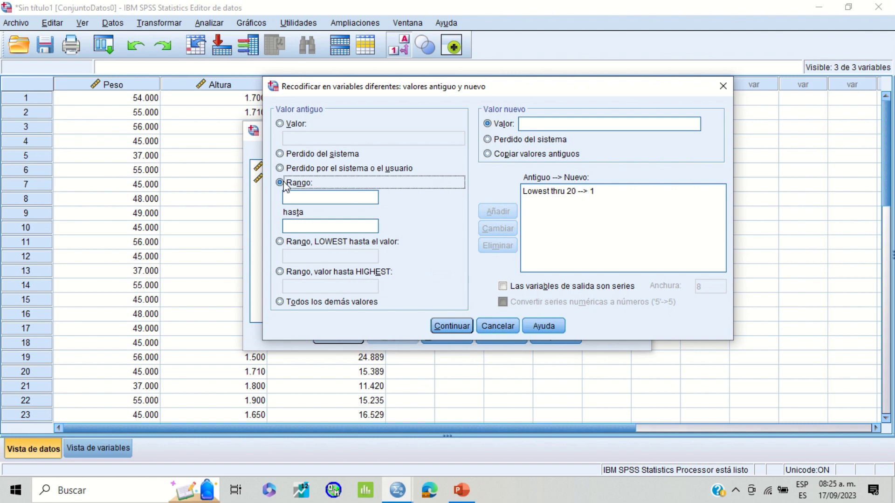
pyautogui.click(315, 198)
pyautogui.write('20')
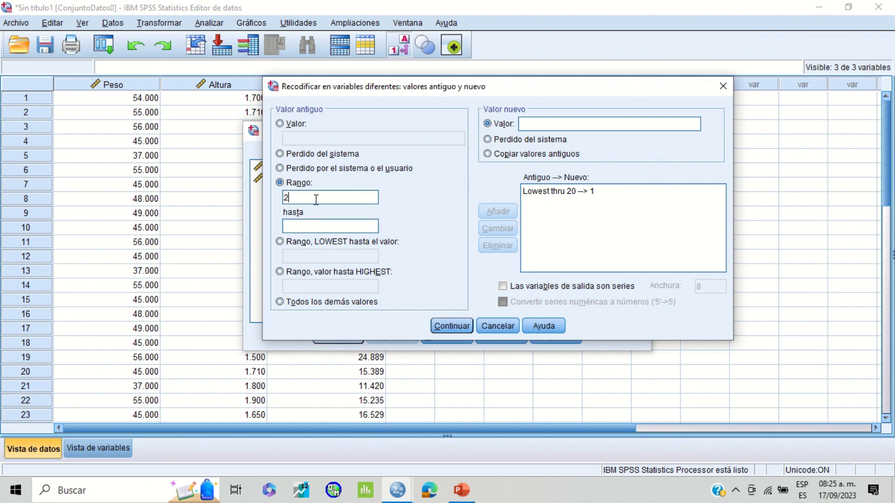
pyautogui.click(330, 225)
pyautogui.write('25')
pyautogui.click(559, 125)
pyautogui.write('2')
pyautogui.click(513, 211)
# Step: Add a recode rule that turns the range 25 through 30 into 3
pyautogui.write('25')
pyautogui.click(326, 226)
pyautogui.write('30')
pyautogui.click(555, 120)
pyautogui.write('3')
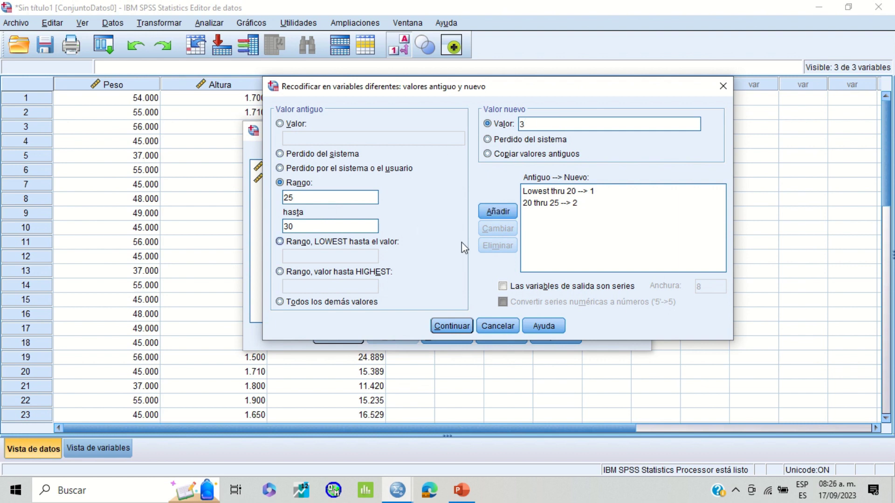
pyautogui.click(496, 212)
# Step: Add a recode rule that turns the range 30 through 35 into 4
pyautogui.click(353, 200)
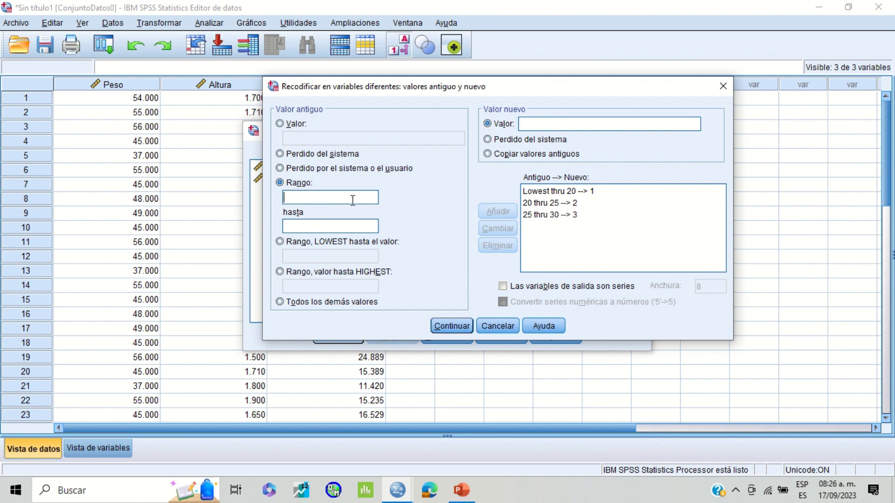
pyautogui.write('30')
pyautogui.click(342, 226)
pyautogui.write('35')
pyautogui.click(569, 123)
pyautogui.write('4')
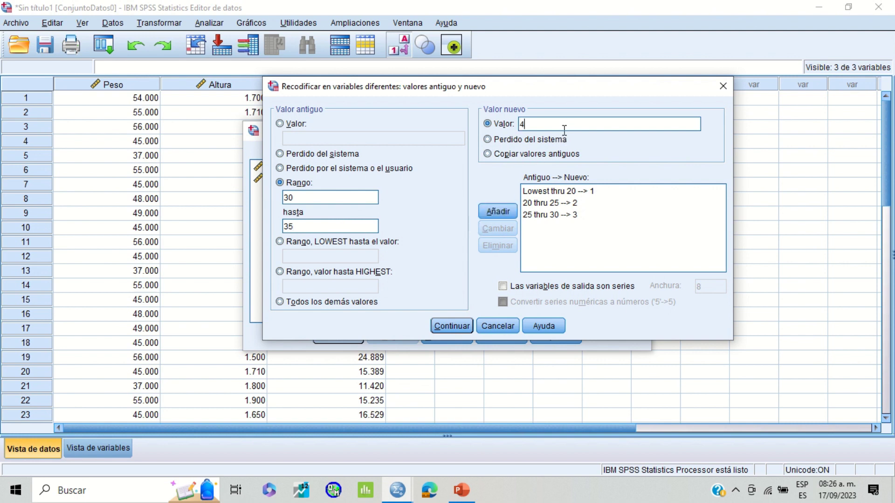
pyautogui.click(508, 212)
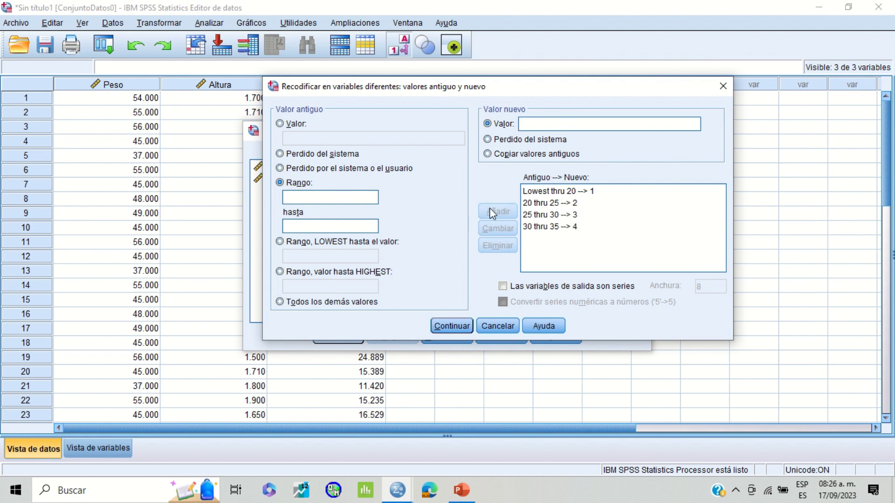
# Step: Add a recode rule that turns the range from 35 through the highest value into 5
pyautogui.click(280, 273)
pyautogui.click(305, 287)
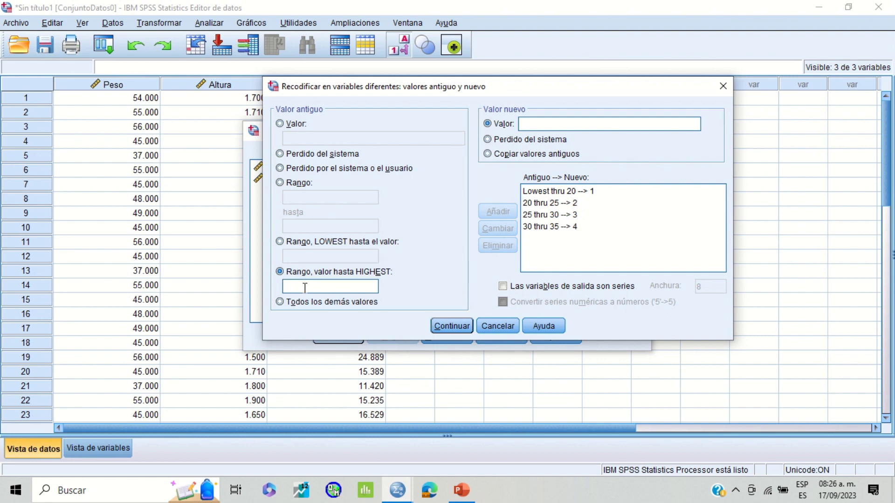
pyautogui.write('35')
pyautogui.click(535, 125)
pyautogui.write('5')
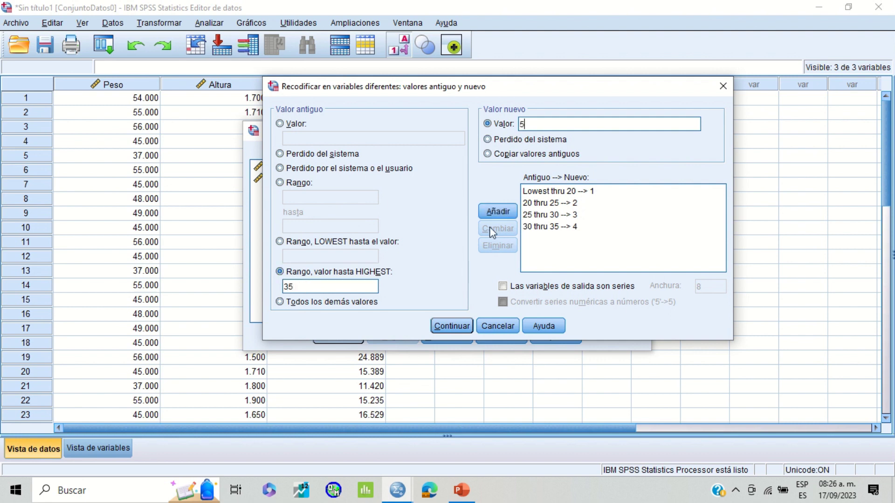
pyautogui.click(497, 211)
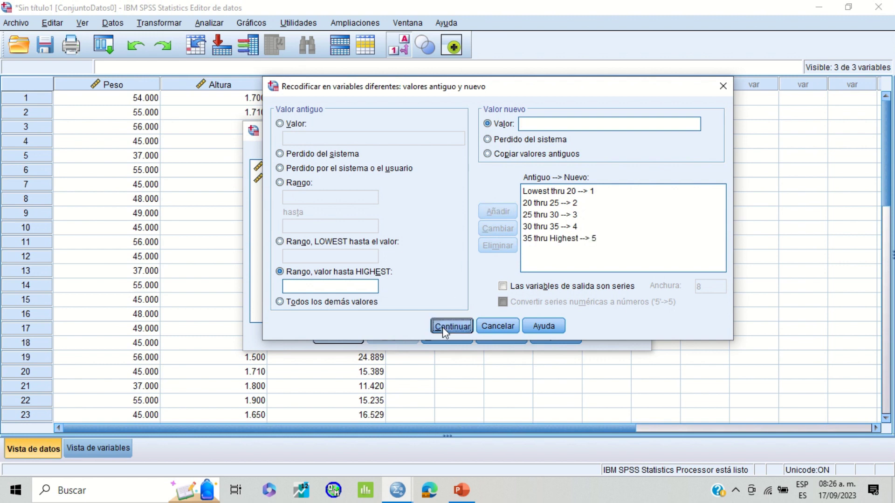
# Step: Assign Nutrición as the output variable for IMC, run the recode, and show the variable definitions in the data editor
pyautogui.click(442, 328)
pyautogui.click(590, 235)
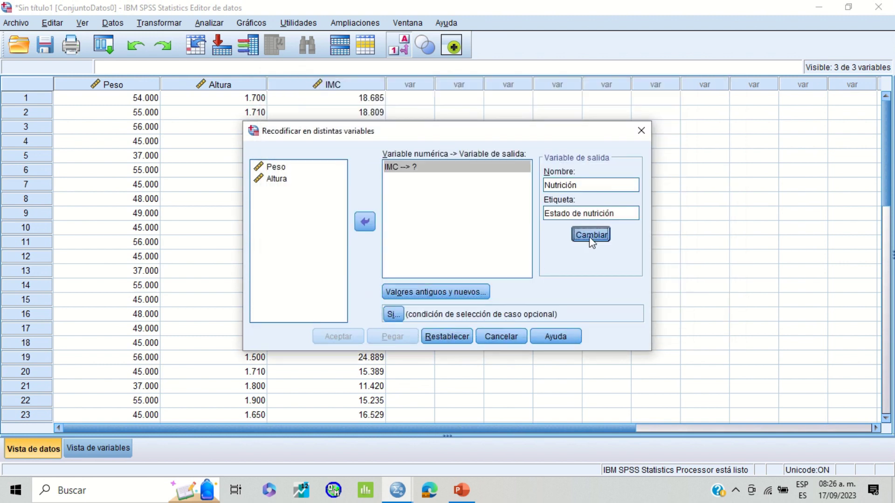
pyautogui.click(334, 340)
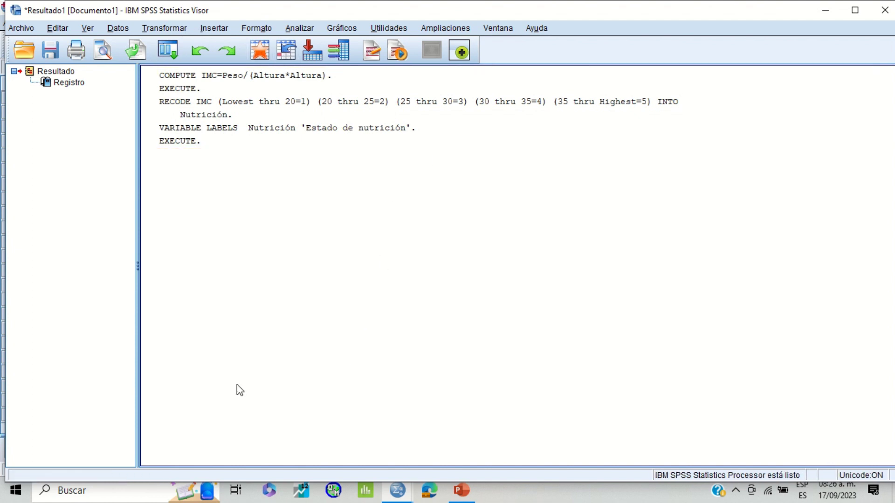
pyautogui.click(822, 13)
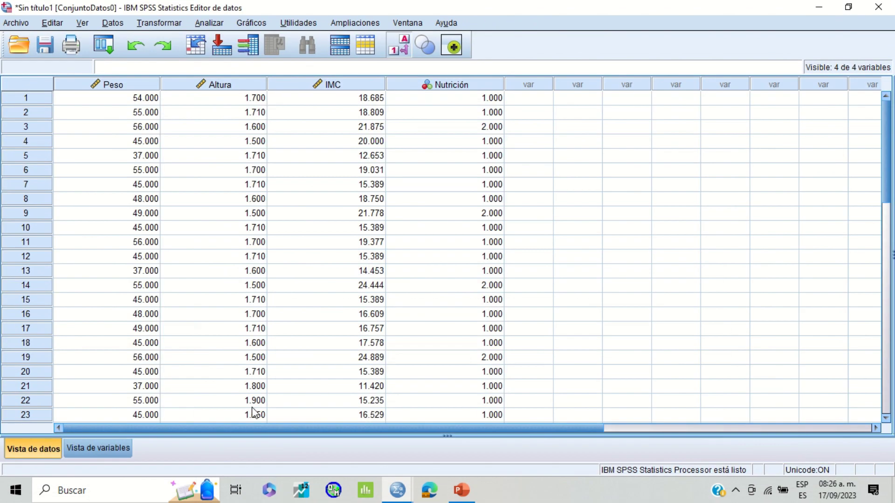
pyautogui.click(103, 452)
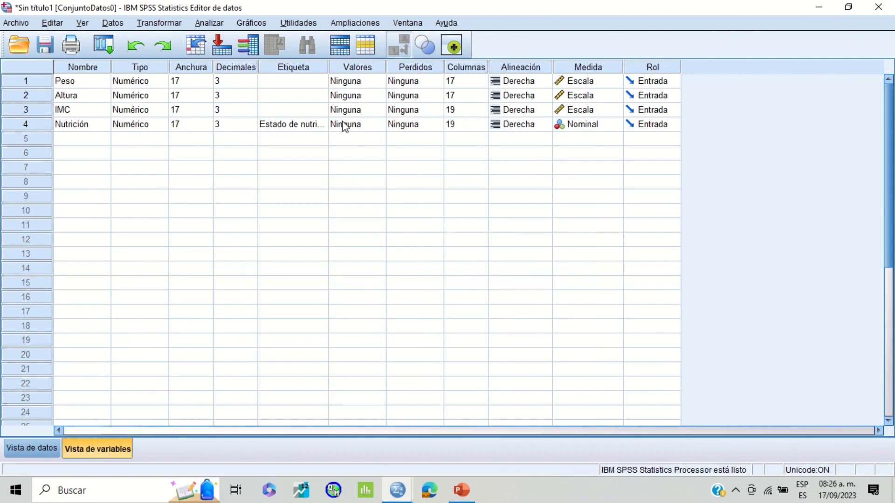
# Step: Add a value label to the Nutrición variable that names value 1 DESNUTRIDO
pyautogui.doubleClick(377, 127)
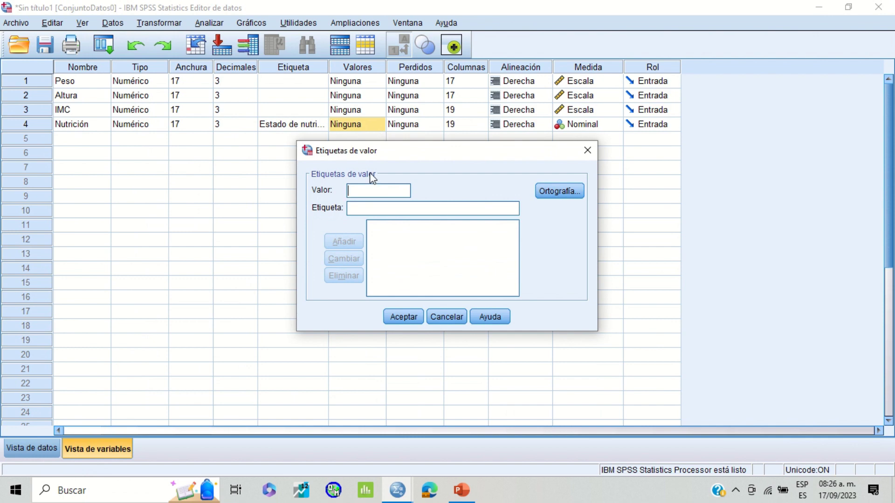
pyautogui.write('1')
pyautogui.click(376, 207)
pyautogui.write('DESNUTRID')
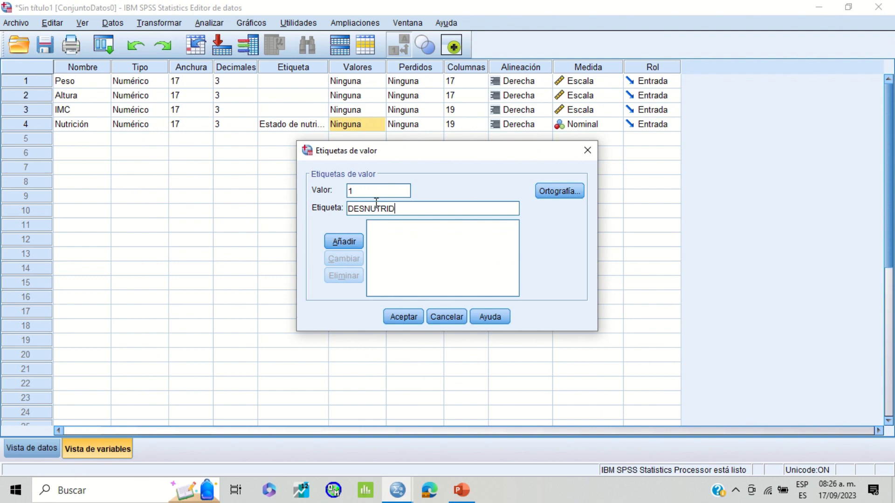
pyautogui.write('O')
pyautogui.click(343, 240)
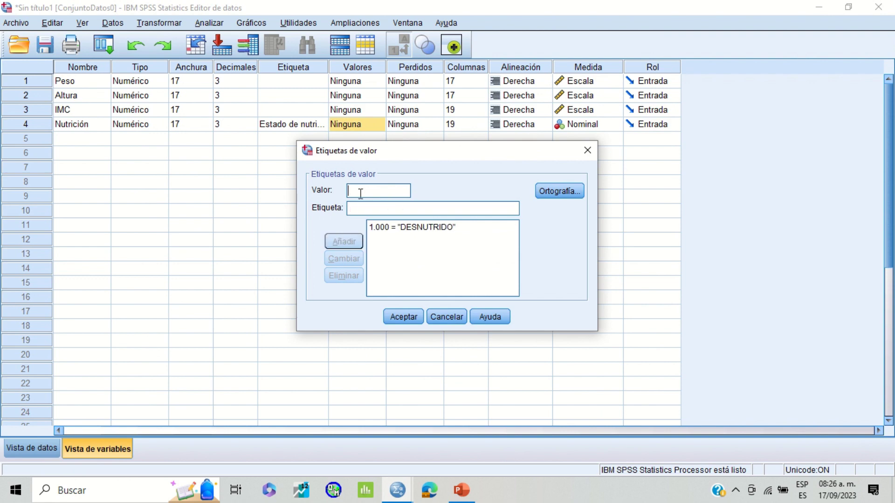
# Step: Add a value label that names value 2 Eutrofico
pyautogui.write('2')
pyautogui.click(368, 208)
pyautogui.write('Eutrof')
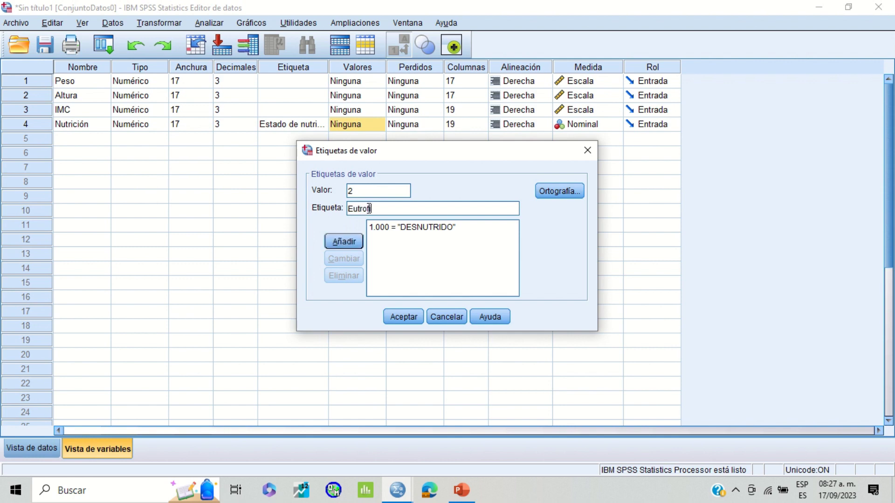
pyautogui.write('io')
pyautogui.write('co')
pyautogui.click(344, 241)
# Step: Add a value label that names value 3 Sobrepeso
pyautogui.write('3')
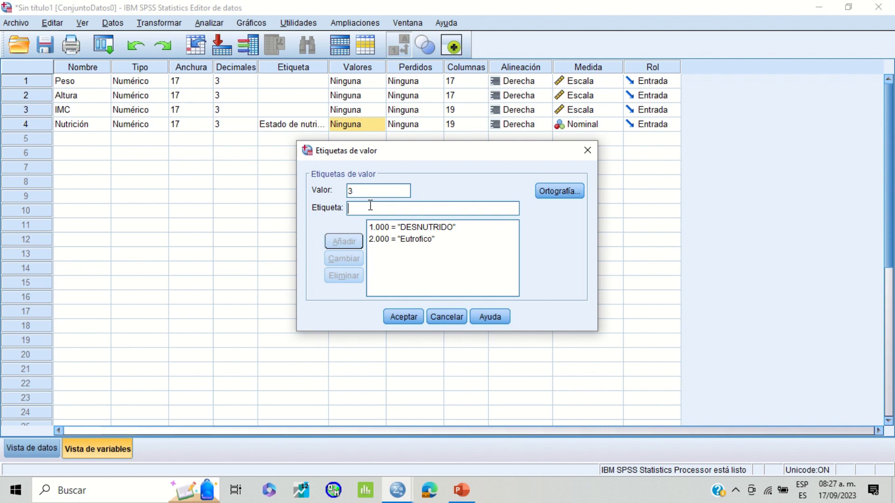
pyautogui.click(370, 208)
pyautogui.write('Sobrepeso')
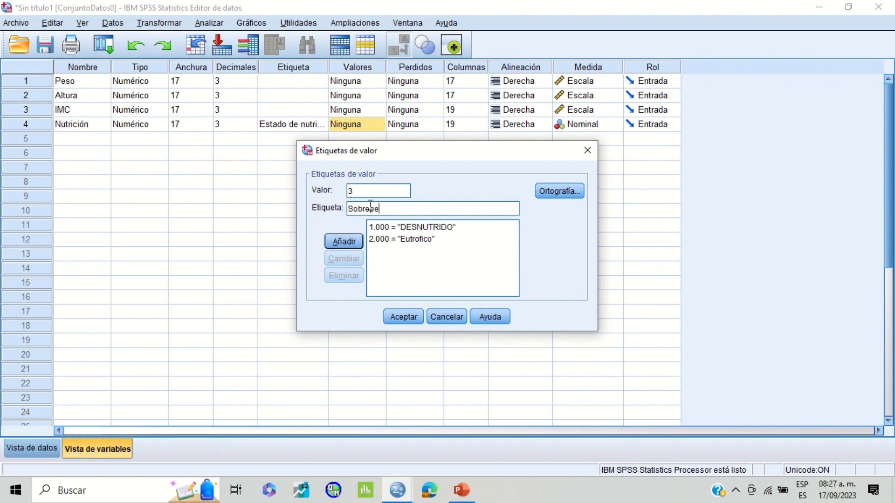
pyautogui.click(355, 243)
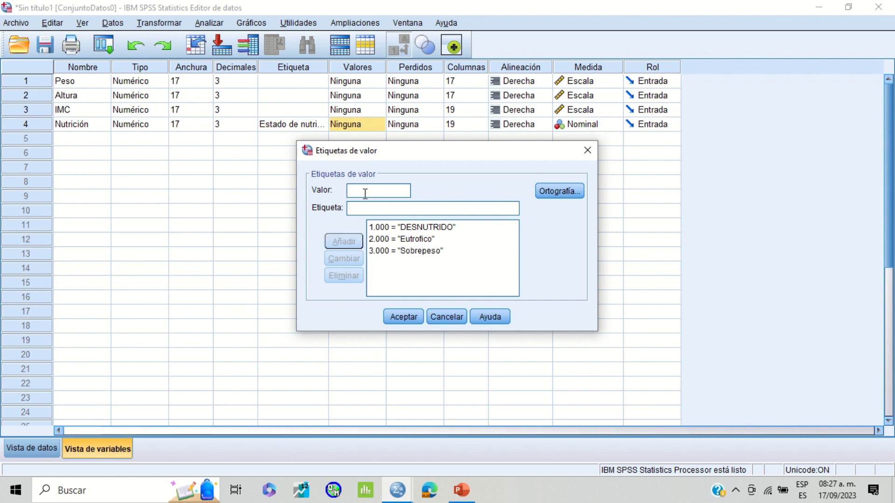
# Step: Add a value label that names value 4 Obseso
pyautogui.write('4')
pyautogui.click(376, 209)
pyautogui.write('Obseso')
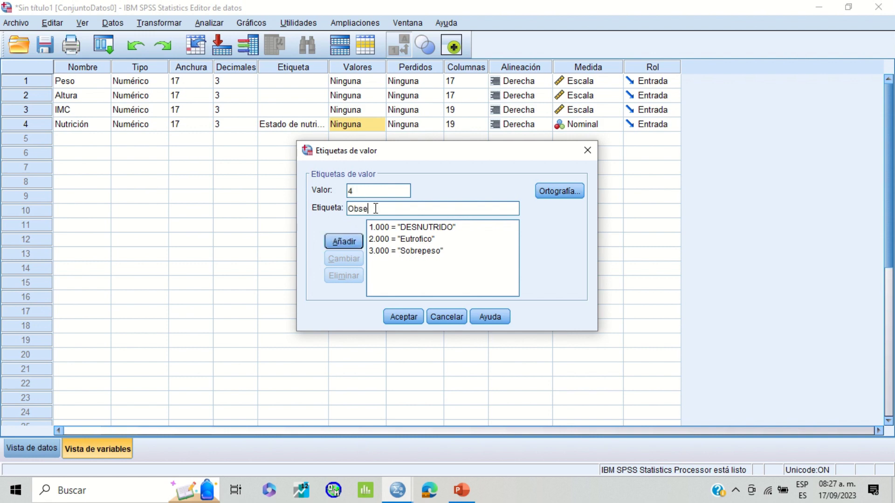
pyautogui.click(356, 240)
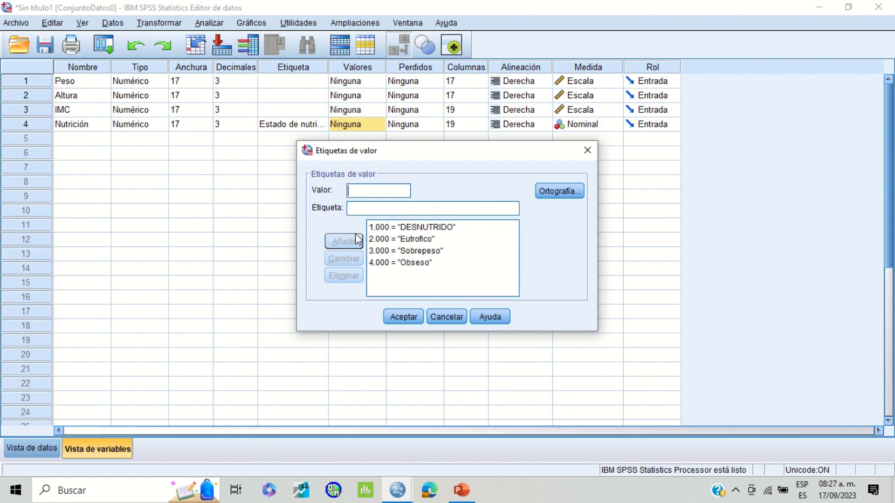
# Step: Try to label value 5 as Morbido and close the value label definitions of Nutrición
pyautogui.write('5')
pyautogui.click(375, 208)
pyautogui.write('Morb')
pyautogui.press('BackSpace')
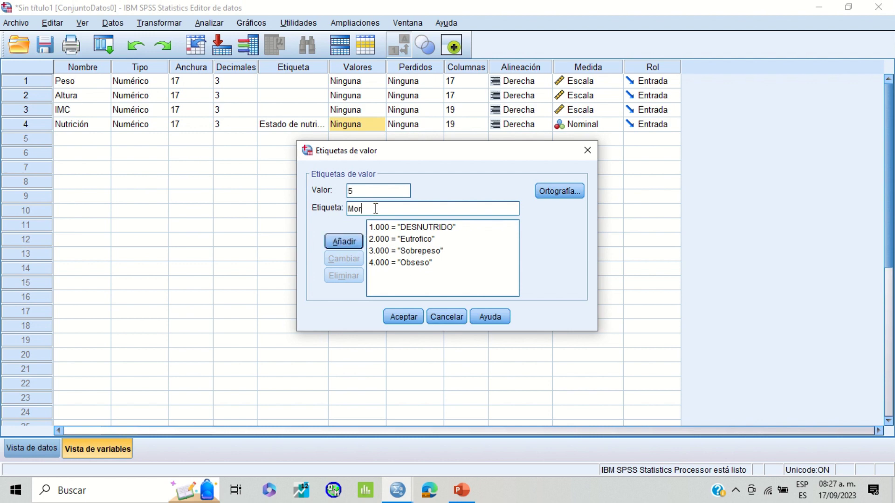
pyautogui.write('bido')
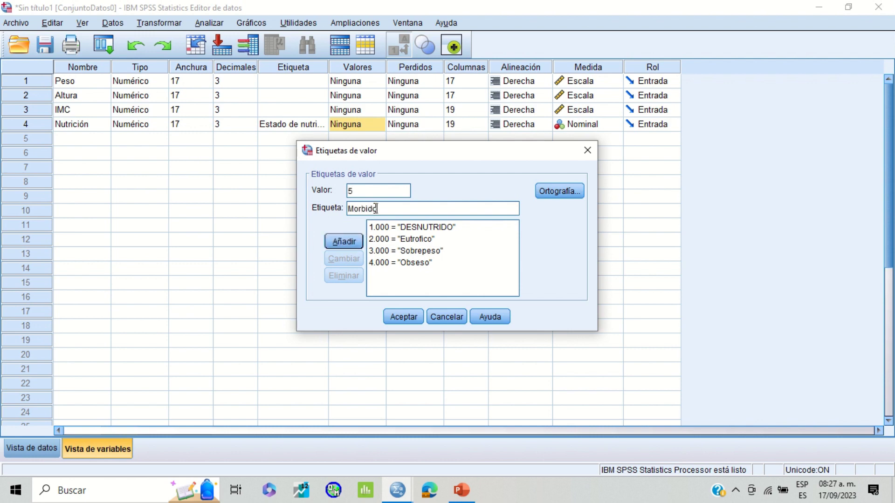
pyautogui.click(413, 320)
pyautogui.click(410, 266)
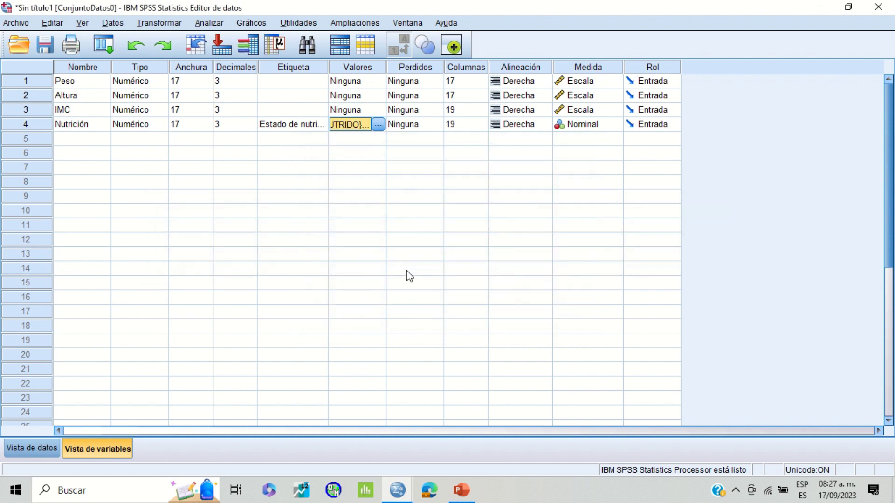
# Step: Reopen the value labels of Nutrición, add the label Morbido for value 5, and apply the labels
pyautogui.click(378, 125)
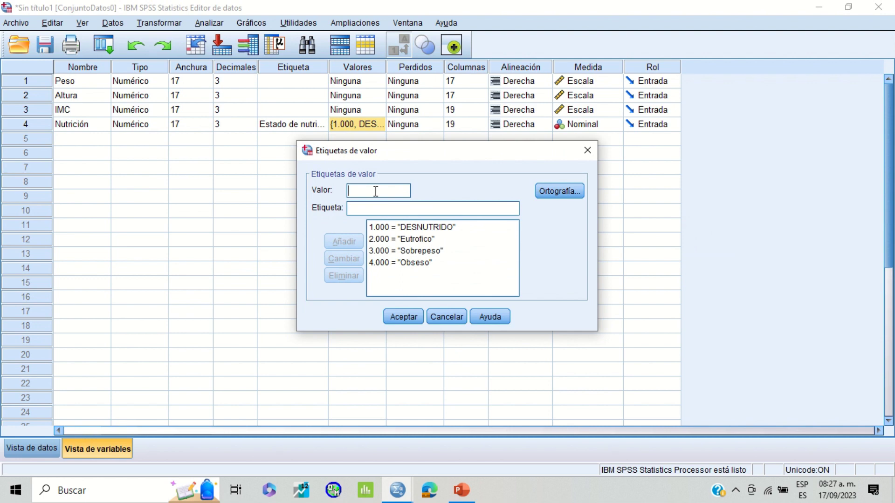
pyautogui.write('5')
pyautogui.click(377, 208)
pyautogui.write('Mo')
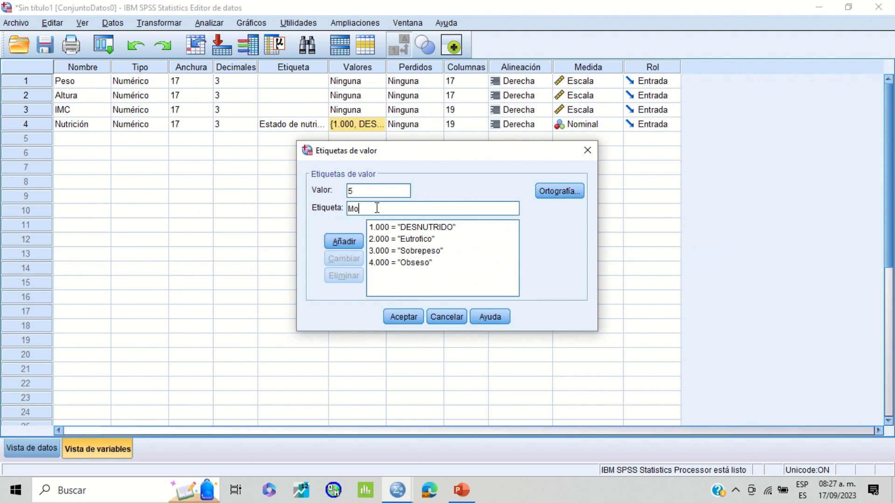
pyautogui.write('bido')
pyautogui.press('BackSpace')
pyautogui.press('BackSpace')
pyautogui.press('BackSpace')
pyautogui.press('BackSpace')
pyautogui.press('BackSpace')
pyautogui.write('orbido')
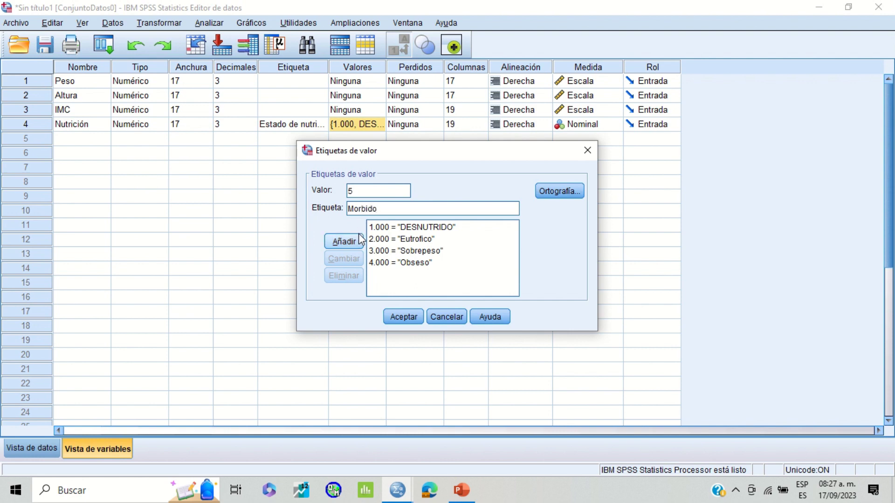
pyautogui.click(359, 242)
pyautogui.click(402, 317)
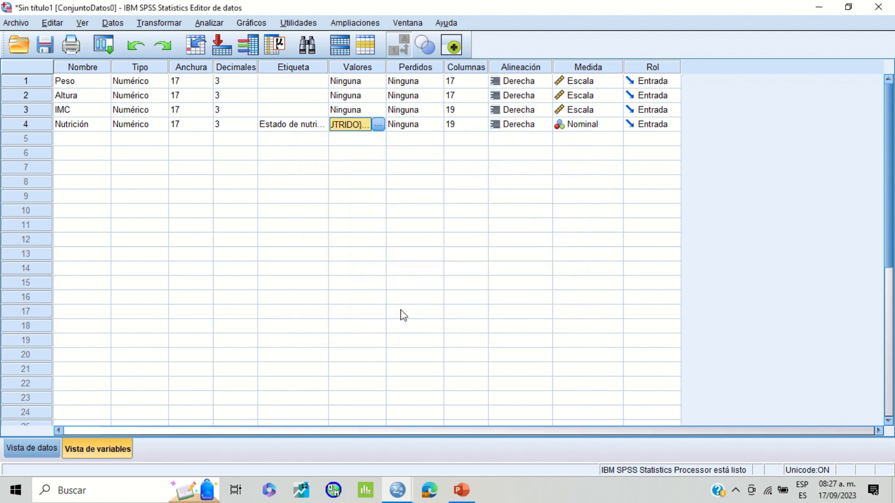
pyautogui.click(378, 213)
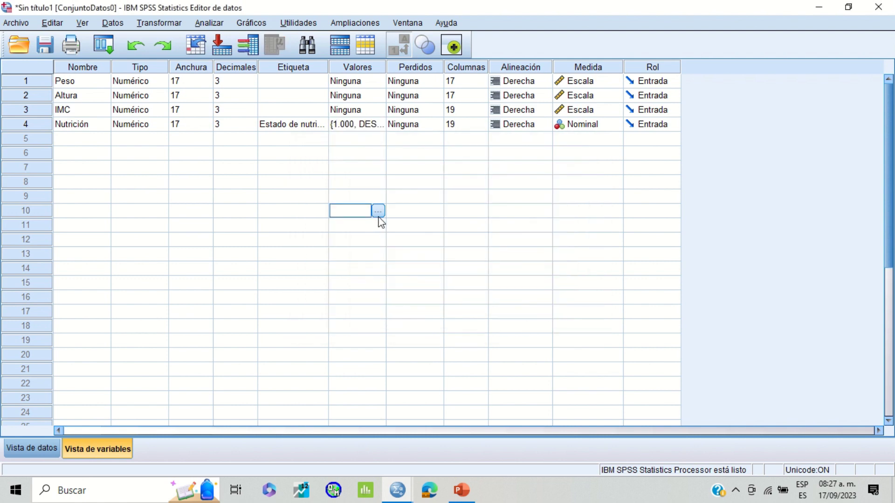
# Step: Show the data and check the Nutrición labels across all the cases
pyautogui.click(55, 449)
pyautogui.scroll(-3, 543, 237)
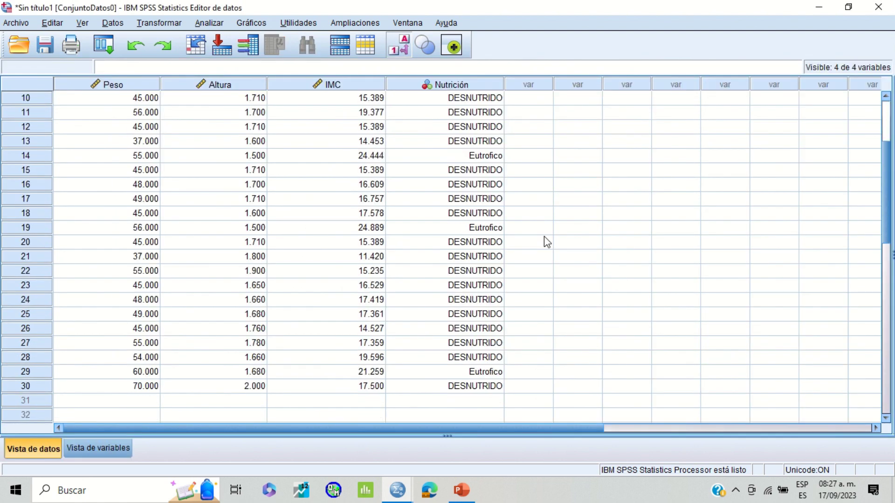
pyautogui.scroll(3, 544, 237)
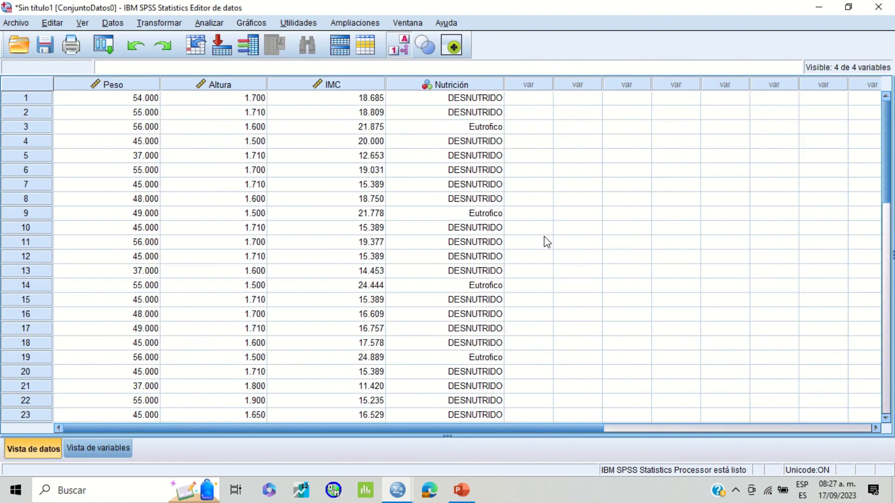
# Step: Start a Frequencies analysis with Estado de nutrición as the variable to analyze
pyautogui.click(301, 23)
pyautogui.moveTo(250, 23)
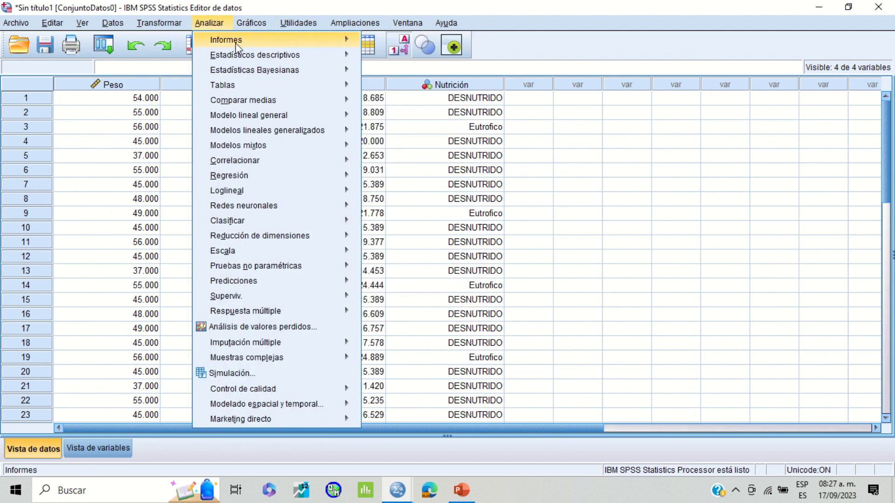
pyautogui.moveTo(270, 55)
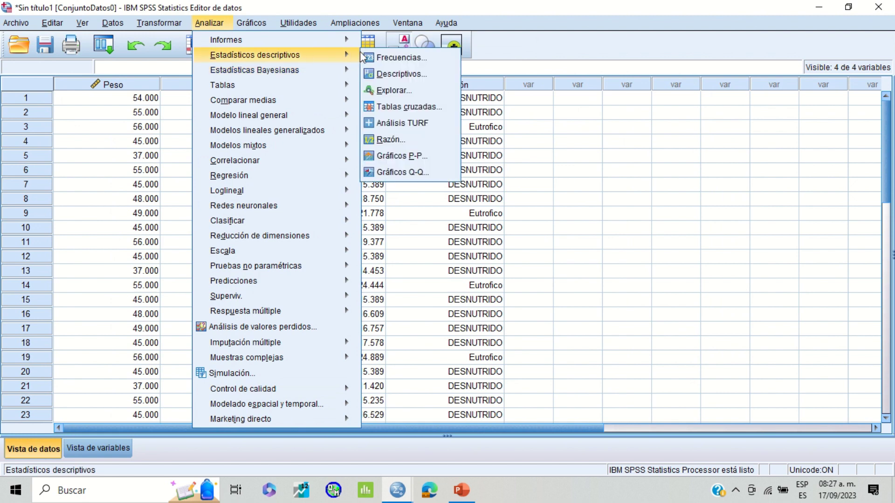
pyautogui.click(371, 57)
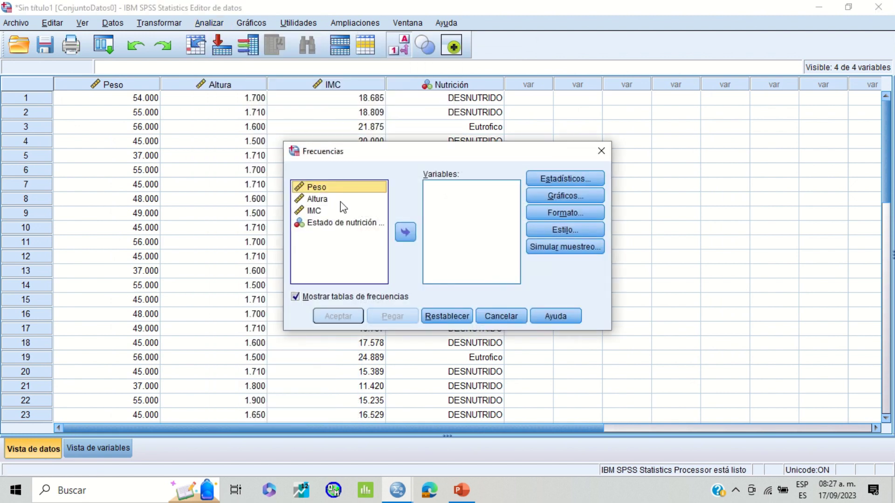
pyautogui.click(351, 223)
pyautogui.click(397, 233)
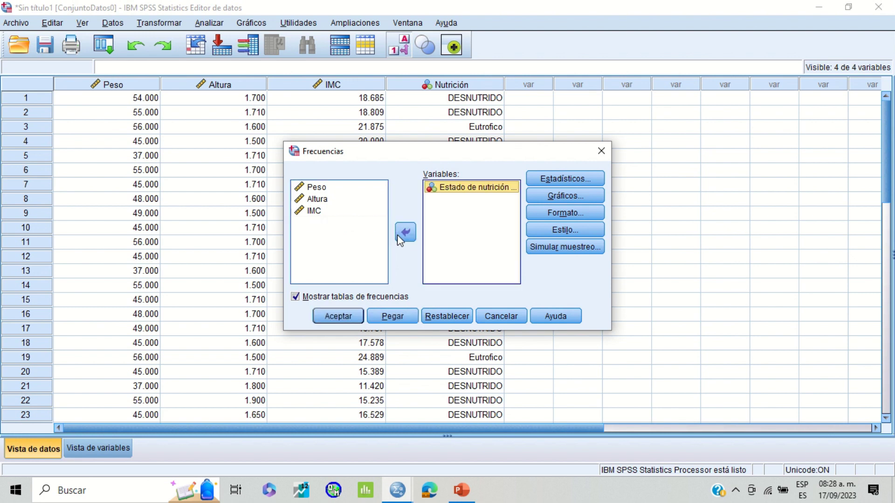
# Step: Leave the optional statistics unselected, request a histogram as the chart type, and run the frequency analysis
pyautogui.click(566, 179)
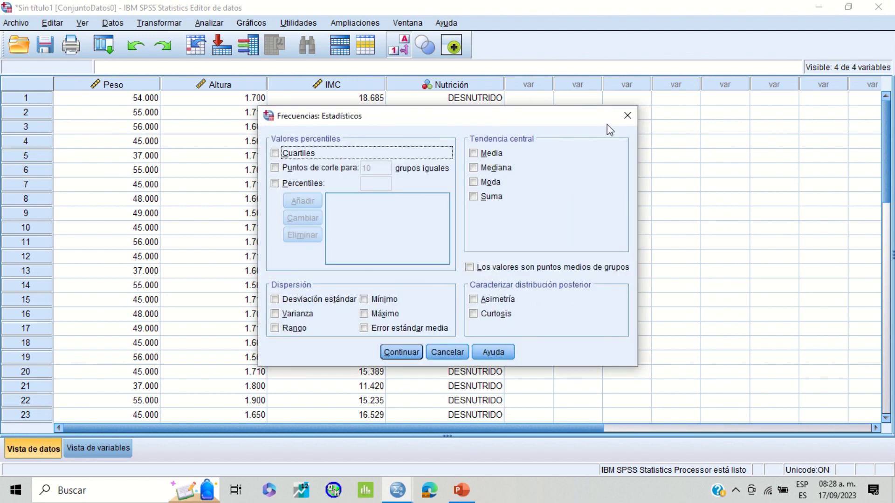
pyautogui.click(627, 116)
pyautogui.click(572, 197)
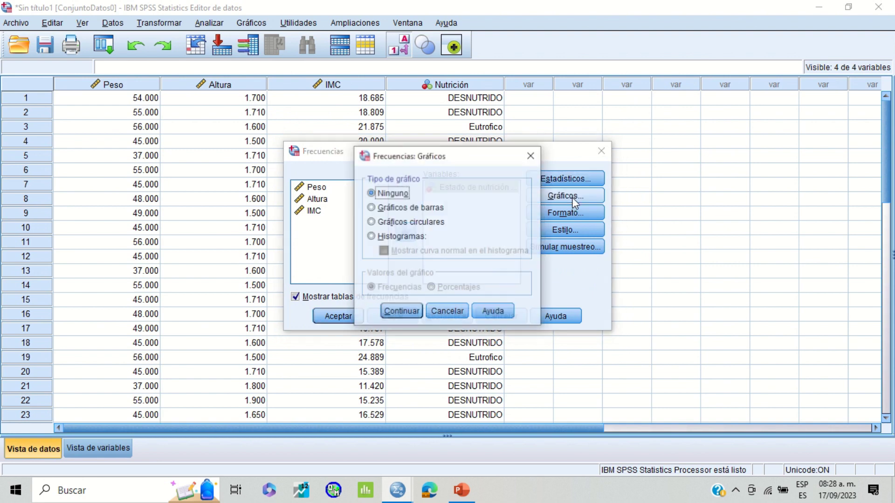
pyautogui.click(371, 236)
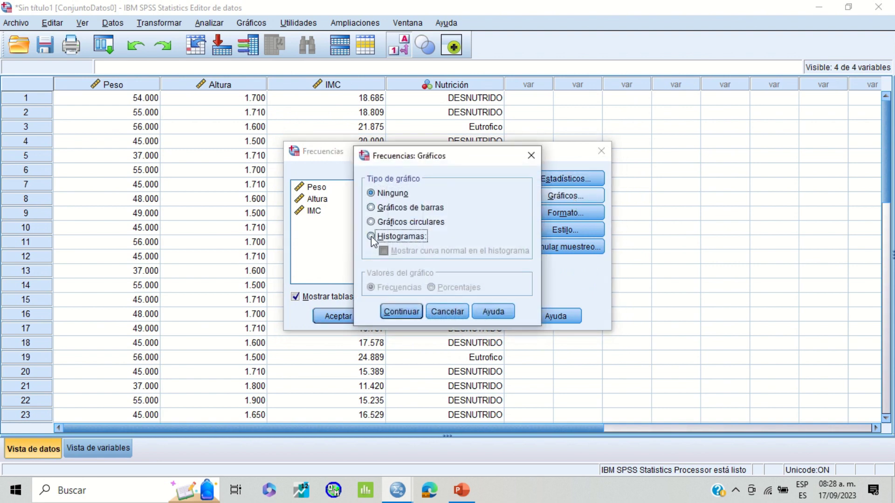
pyautogui.click(401, 311)
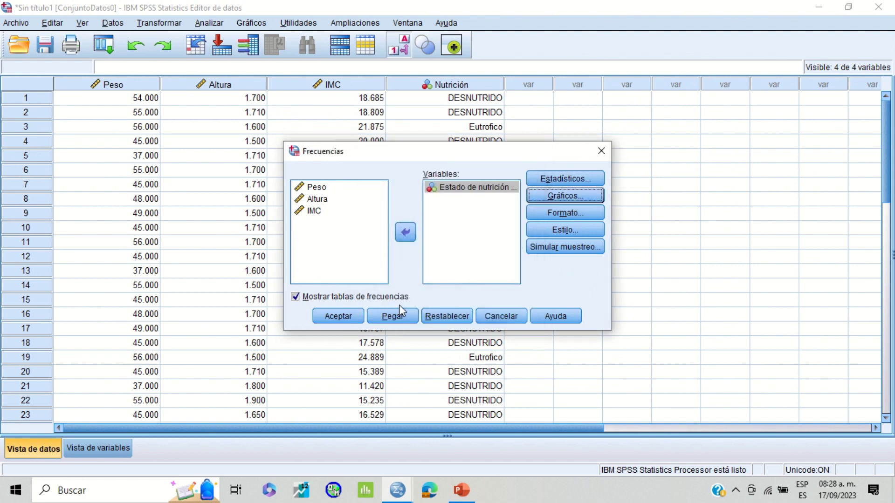
pyautogui.click(352, 318)
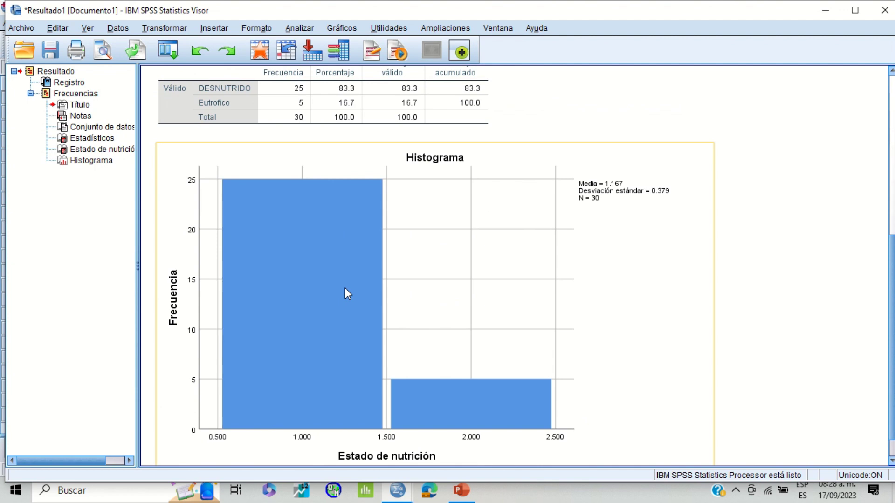
# Step: Examine the histogram and frequency table for Estado de nutrición in the output
pyautogui.scroll(-1, 345, 289)
pyautogui.scroll(7, 345, 289)
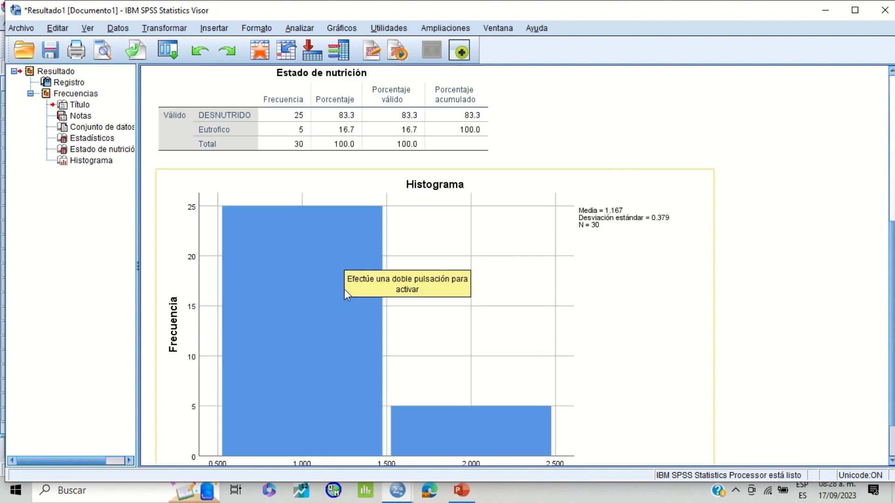
pyautogui.click(345, 293)
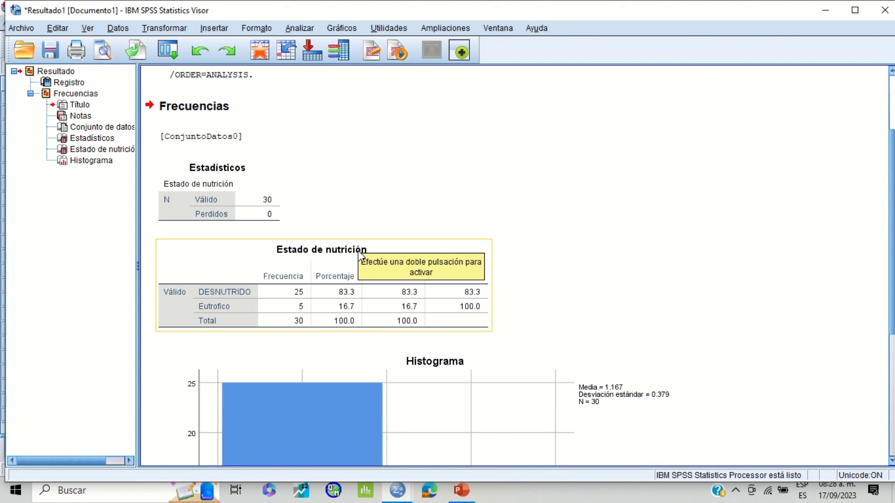
# Step: Return to the data editor, look through the cases, and show the variable definitions
pyautogui.click(829, 13)
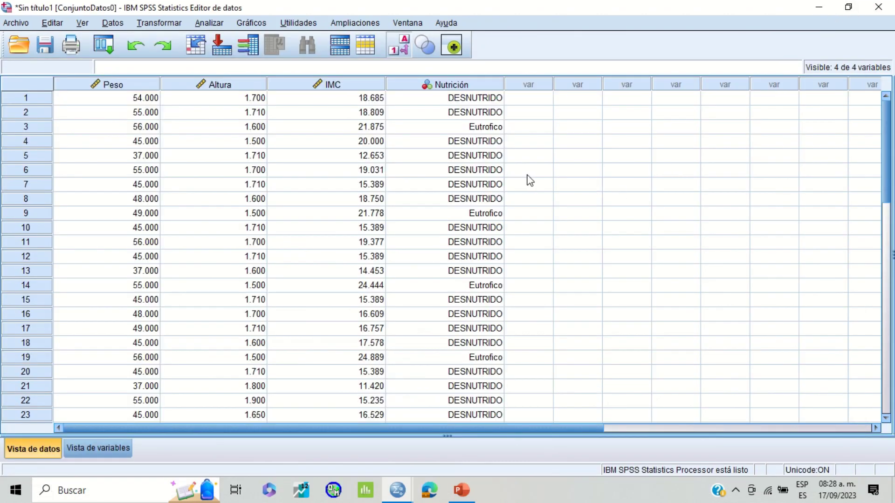
pyautogui.scroll(-4, 493, 193)
pyautogui.scroll(4, 493, 193)
pyautogui.click(124, 447)
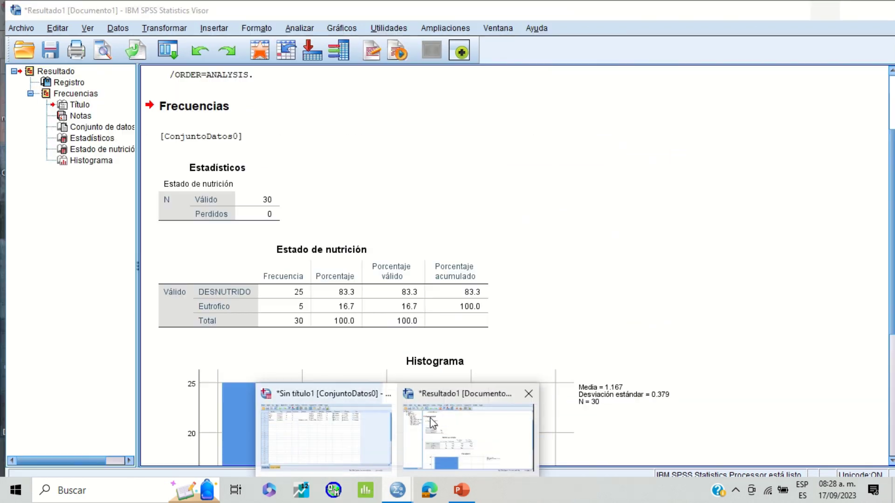
# Step: Bring back the output window and compare the Estado de nutrición frequency table with its histogram
pyautogui.click(432, 422)
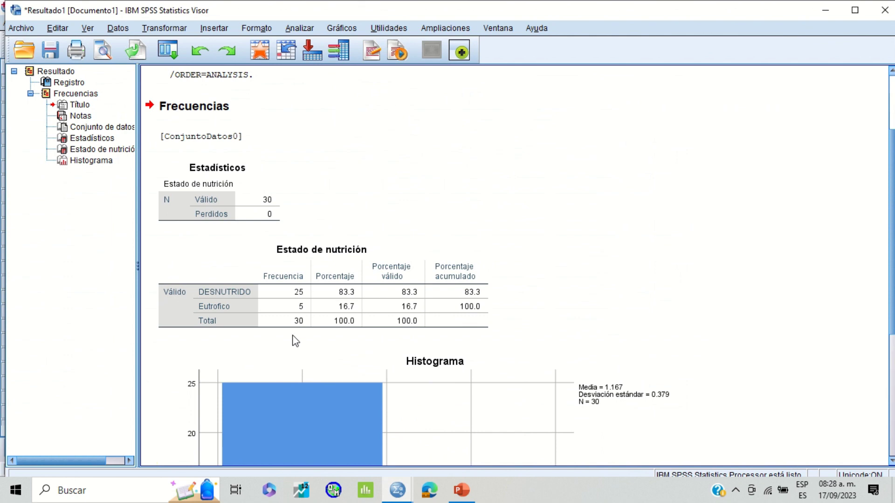
pyautogui.click(289, 330)
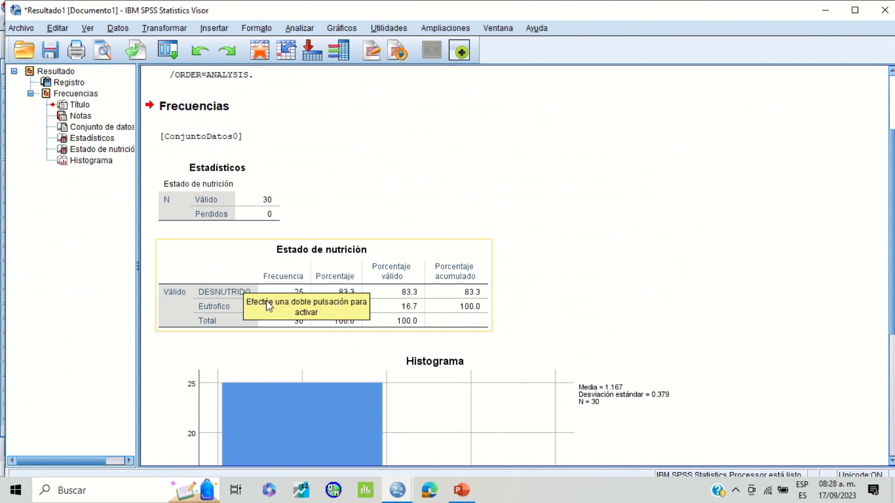
pyautogui.click(552, 298)
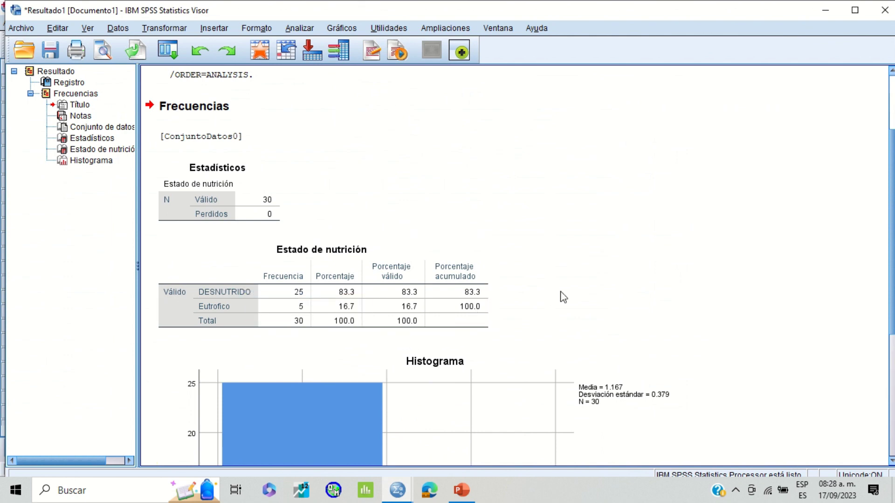
pyautogui.scroll(-3, 562, 297)
pyautogui.scroll(-5, 563, 297)
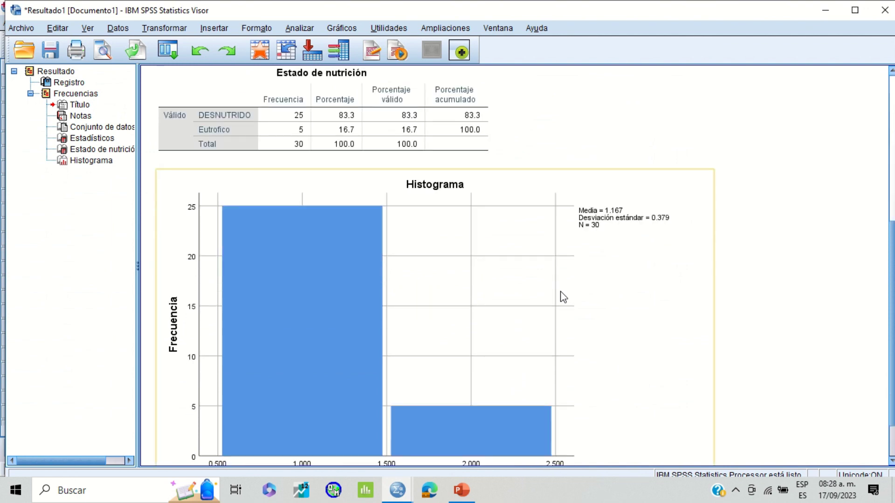
pyautogui.scroll(-3, 563, 297)
pyautogui.scroll(10, 562, 296)
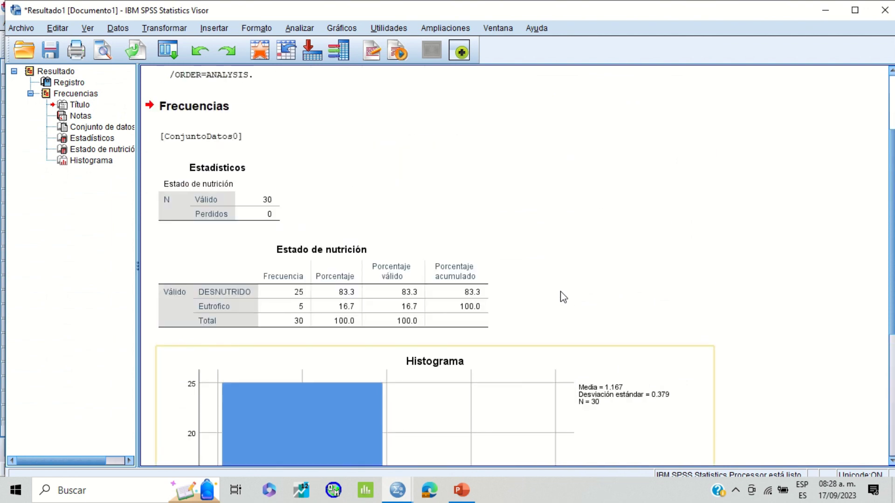
# Step: Switch back to the data editor and review the IMC and Nutrición values of the cases
pyautogui.hotkey('alt', 'Tab')
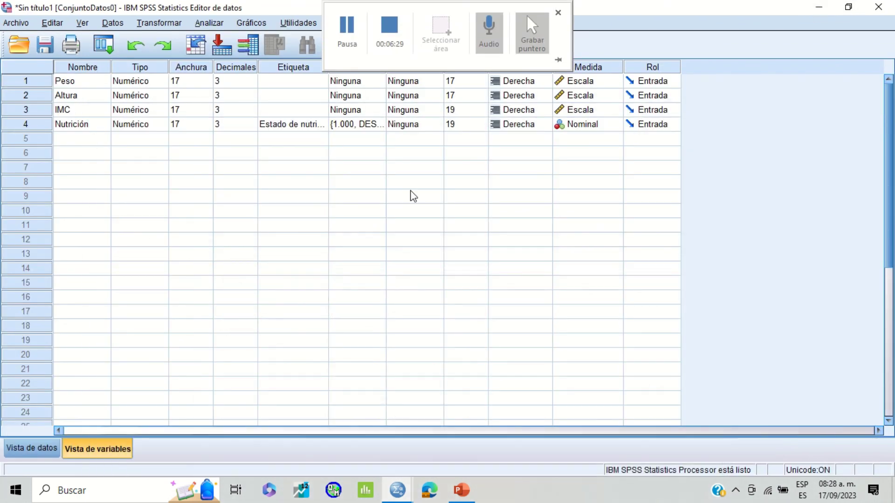
pyautogui.click(32, 441)
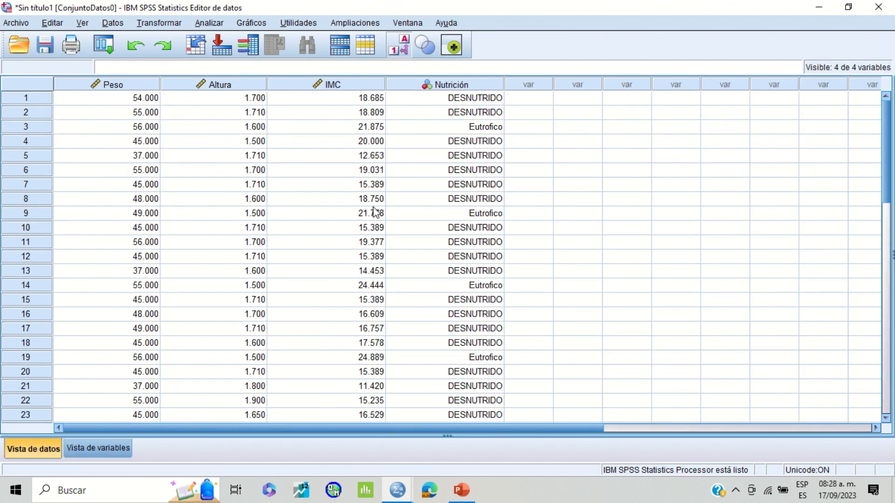
pyautogui.scroll(-2, 374, 212)
pyautogui.moveTo(357, 6)
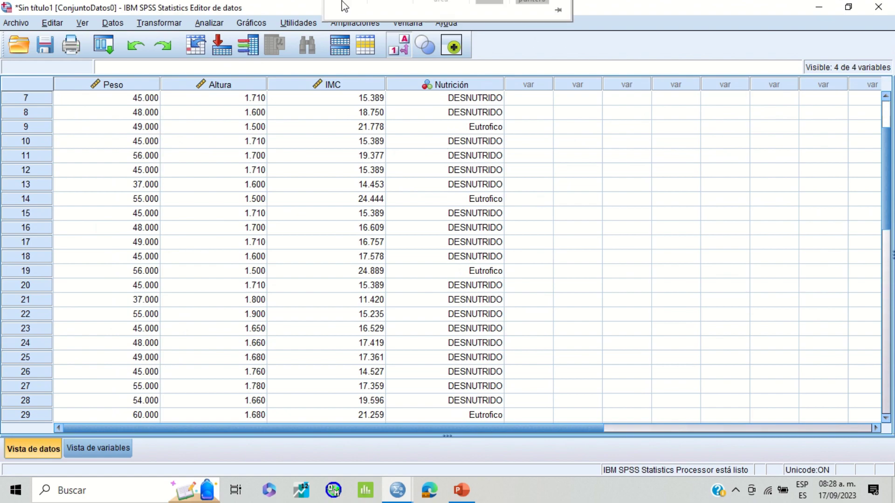